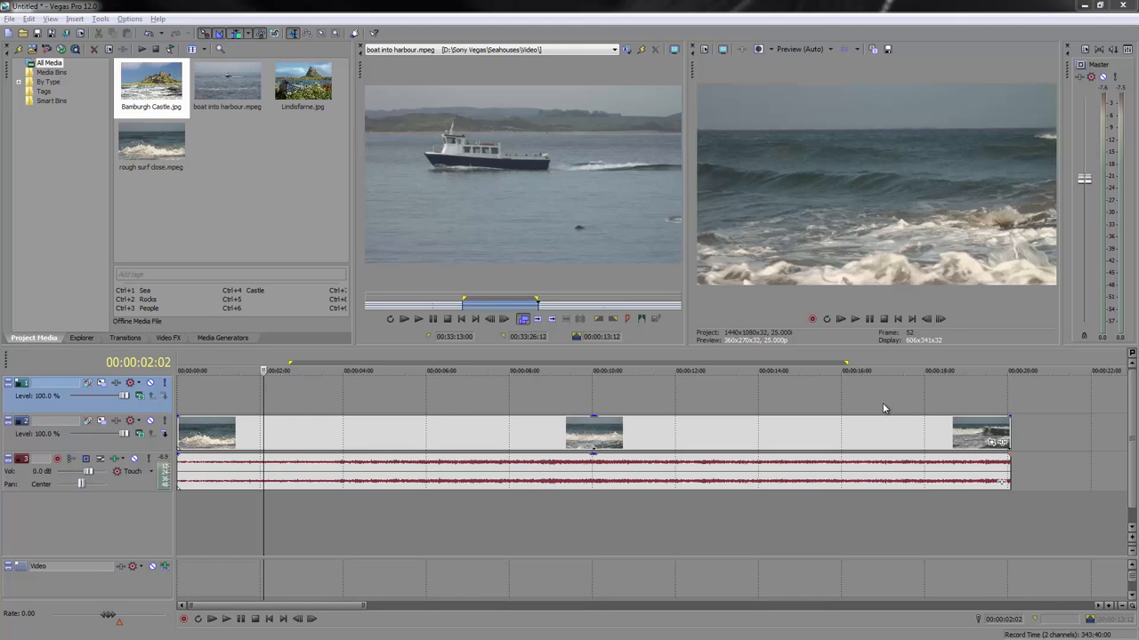
- Place Bamburgh Castle.jpg on the empty upper video track at 00:00:02:02 and extend the event to 00:00:18:14
{"action": "left_click_drag", "start_coordinate": [142, 78], "coordinate": [267, 400]}
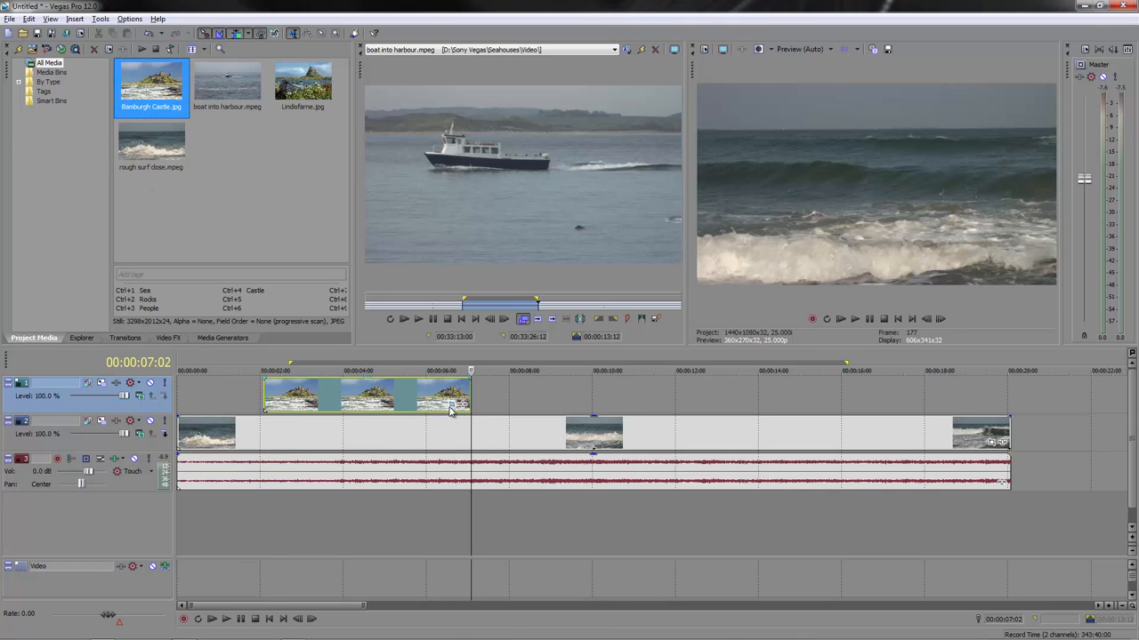
{"action": "left_click_drag", "start_coordinate": [469, 398], "coordinate": [948, 398]}
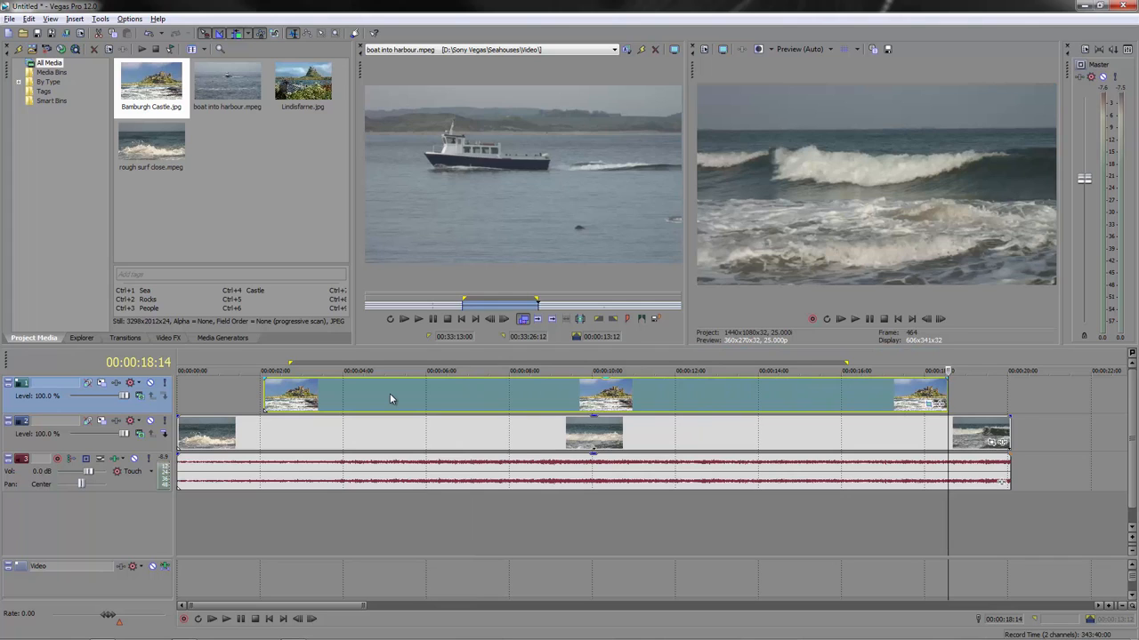
{"action": "key", "text": "["}
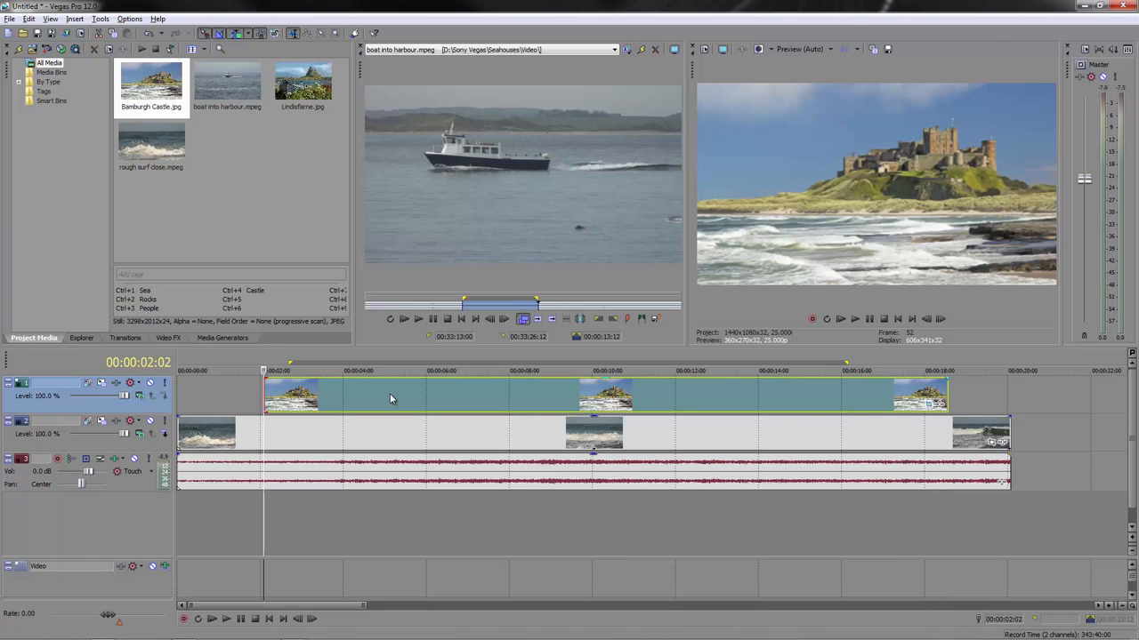
- Open Event Pan/Crop for the Bamburgh Castle event and enable its mask
{"action": "left_click", "coordinate": [937, 403]}
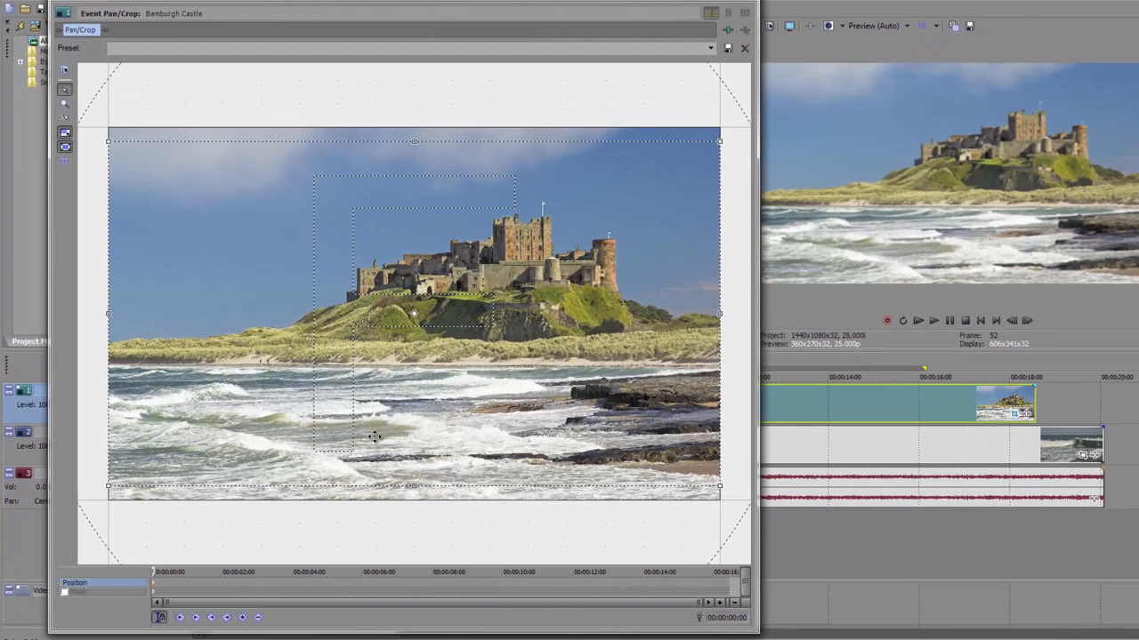
{"action": "left_click", "coordinate": [65, 72]}
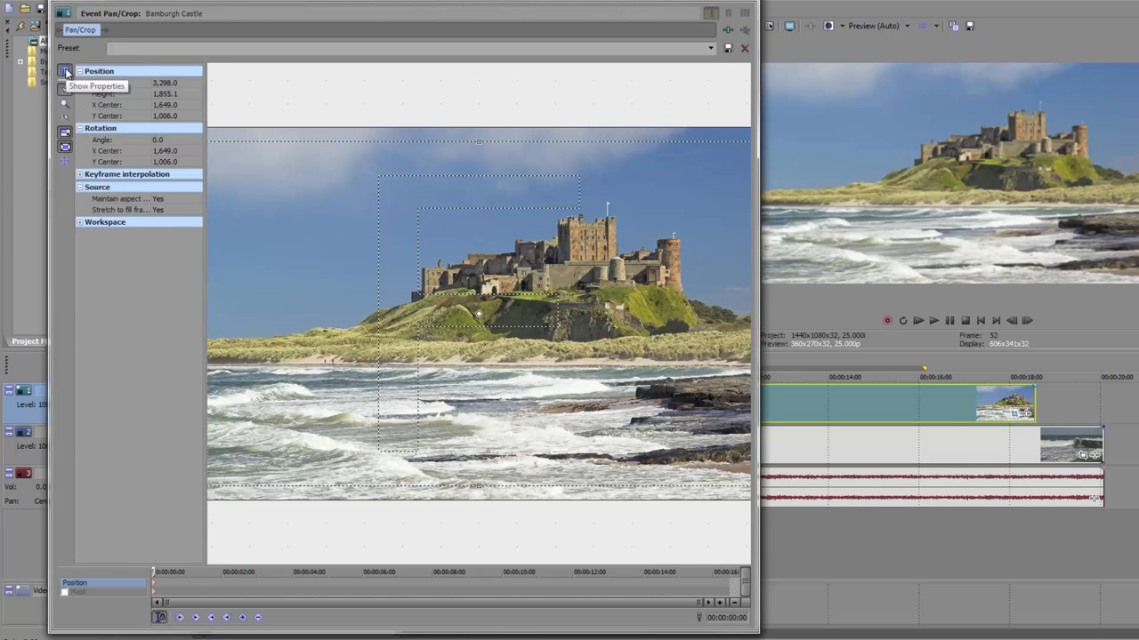
{"action": "left_click", "coordinate": [65, 71]}
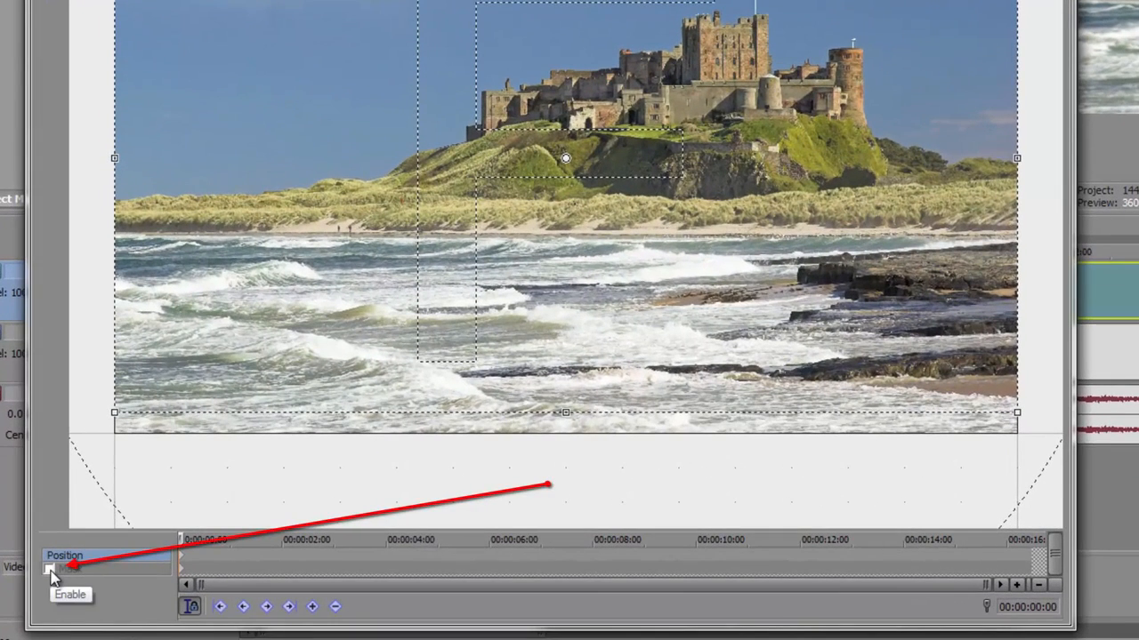
{"action": "left_click", "coordinate": [49, 570]}
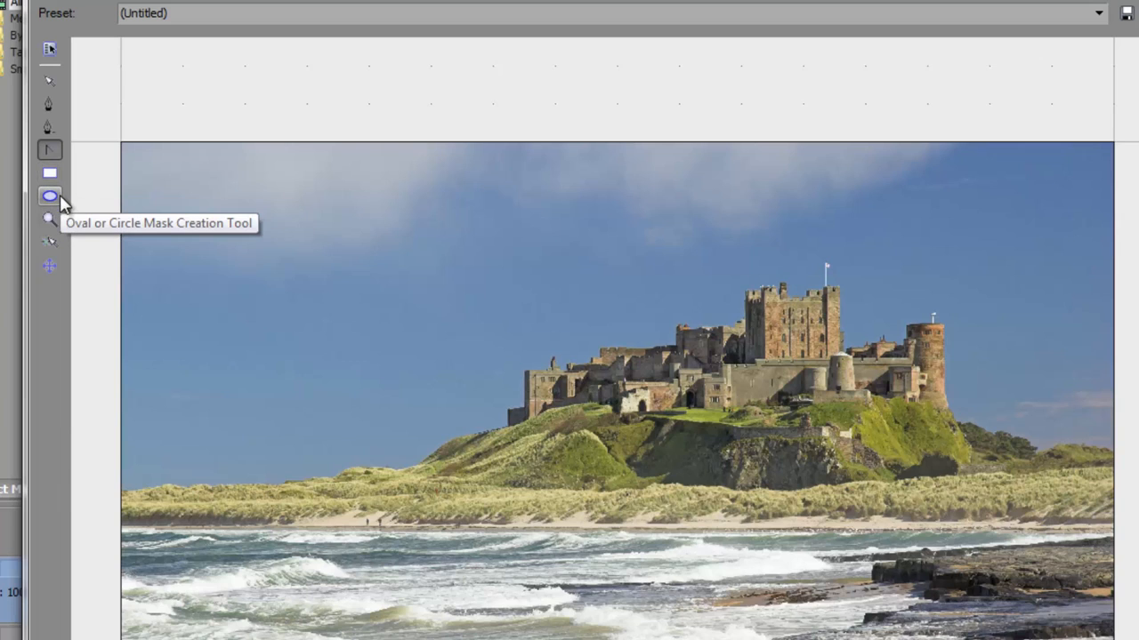
- Draw a closed diamond mask with four straight-edged anchors in the sky beside the castle
{"action": "left_click", "coordinate": [51, 80]}
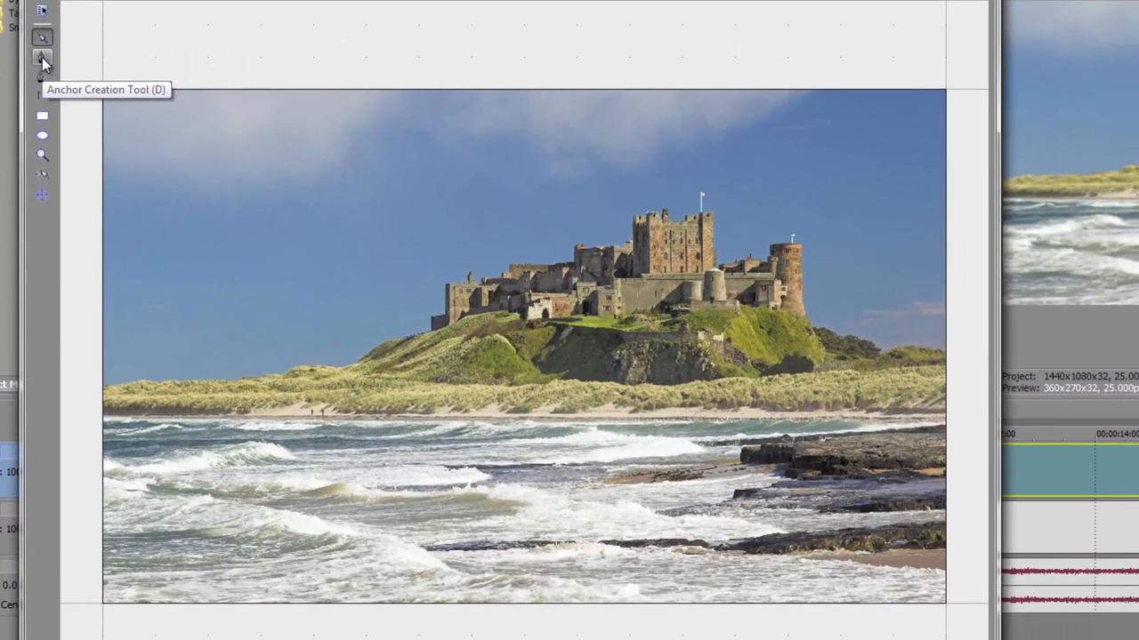
{"action": "left_click", "coordinate": [42, 57]}
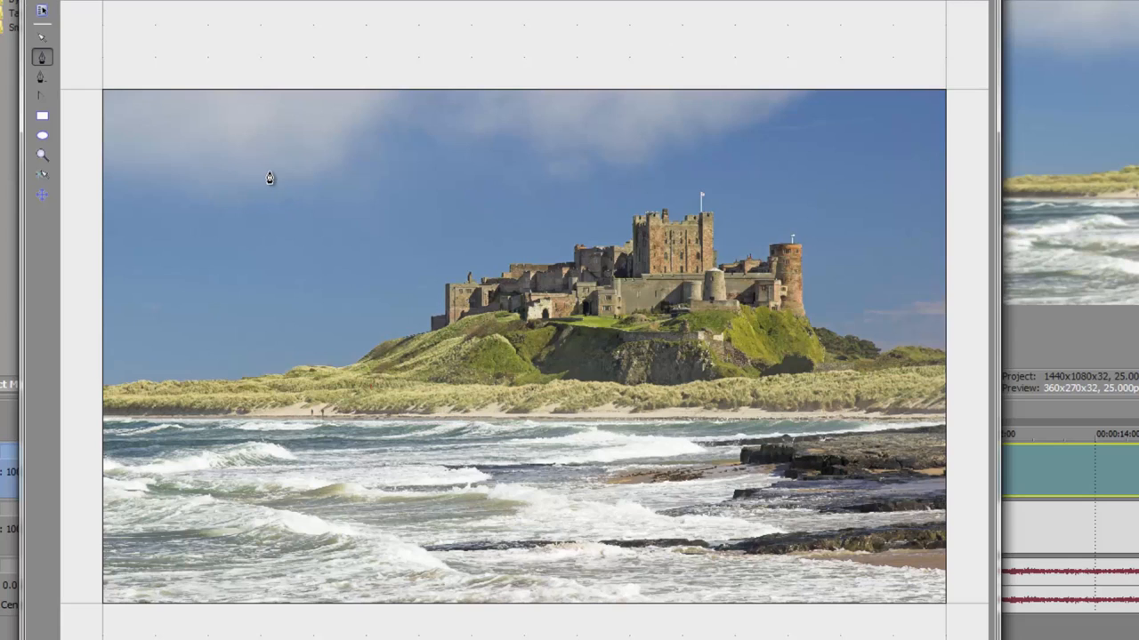
{"action": "left_click", "coordinate": [272, 169]}
{"action": "left_click", "coordinate": [365, 262]}
{"action": "left_click", "coordinate": [276, 344]}
{"action": "left_click", "coordinate": [182, 264]}
{"action": "left_click", "coordinate": [273, 171]}
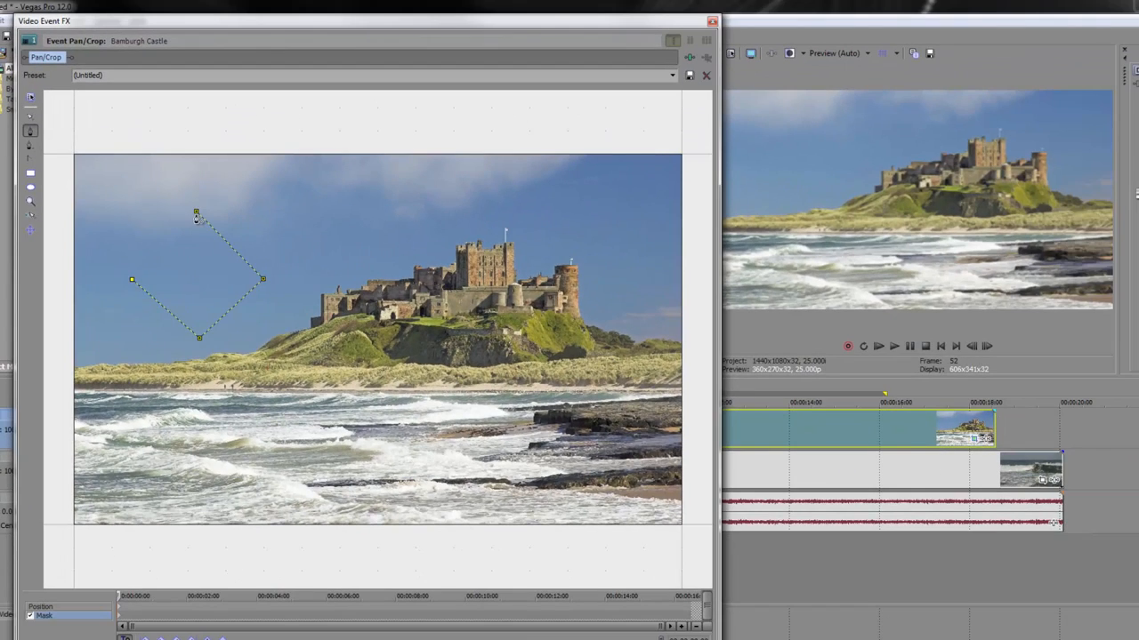
{"action": "left_click", "coordinate": [196, 216]}
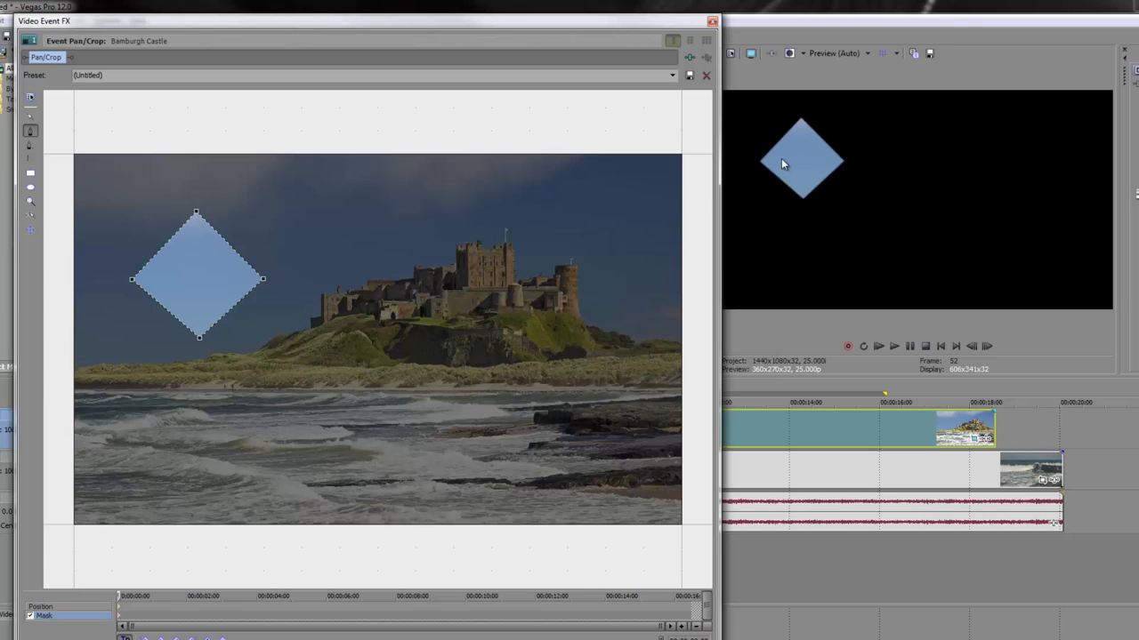
- Preview the diamond mask over the surf footage, and delete the mask
{"action": "left_click", "coordinate": [823, 434]}
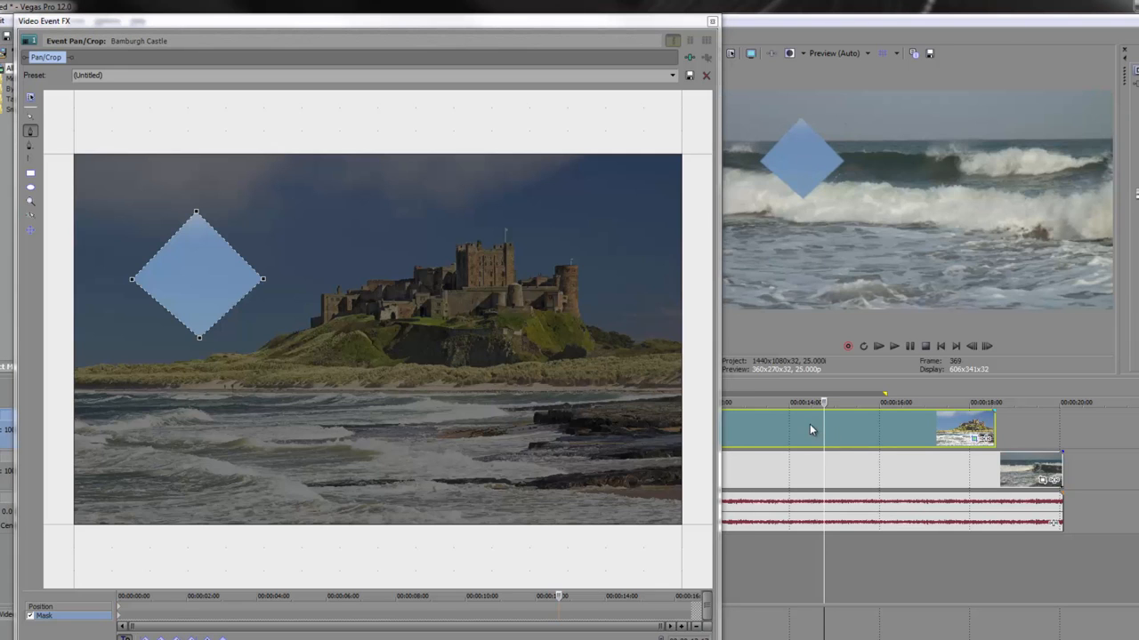
{"action": "key", "text": "ctrl+Home"}
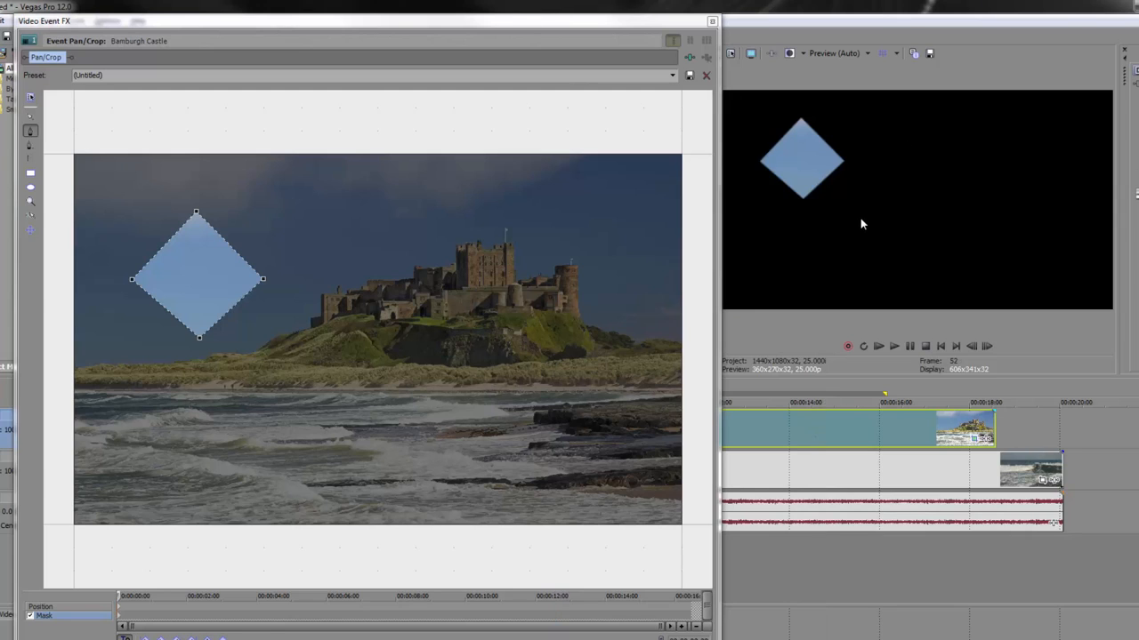
{"action": "left_click", "coordinate": [30, 118]}
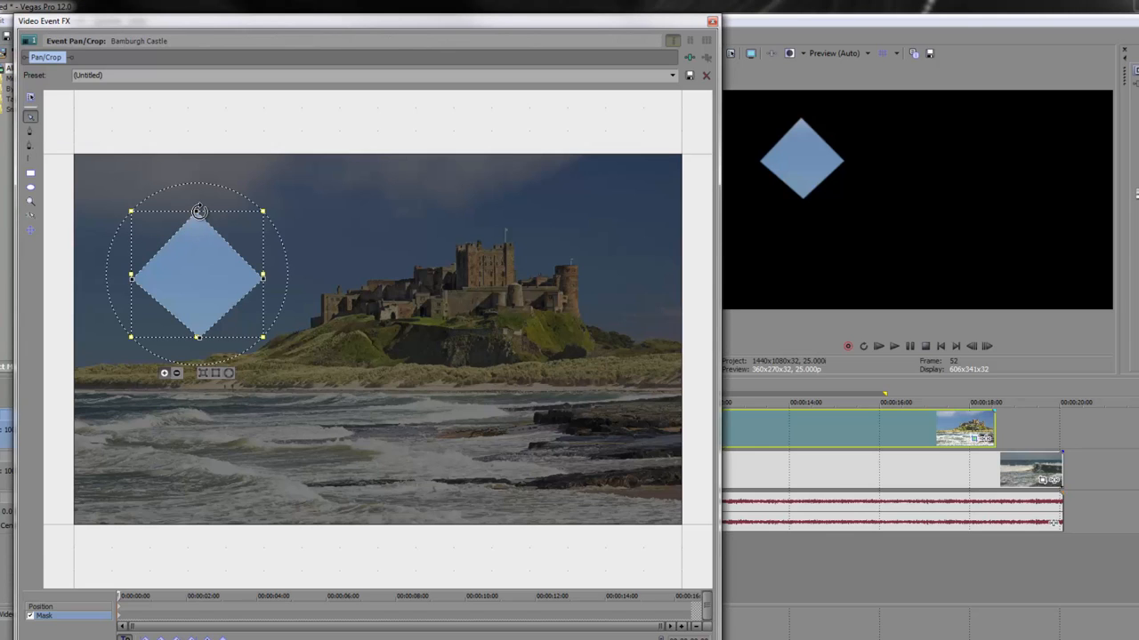
{"action": "key", "text": "Delete"}
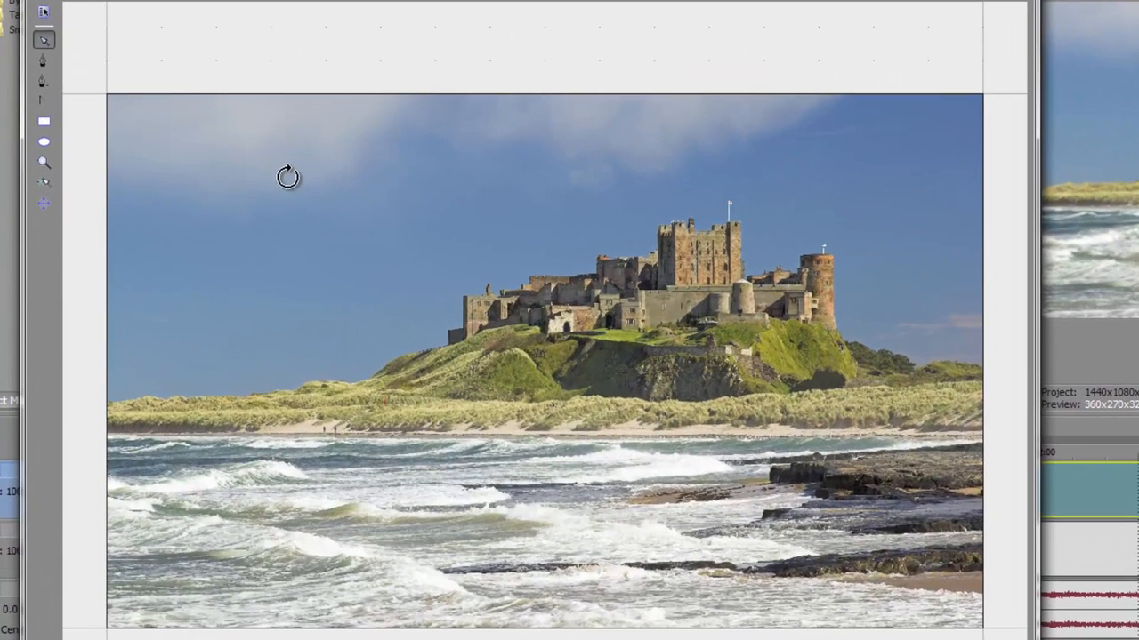
- Draw a closed circular mask in the sky beside the castle from two anchors with long horizontal tangents
{"action": "left_click", "coordinate": [45, 62]}
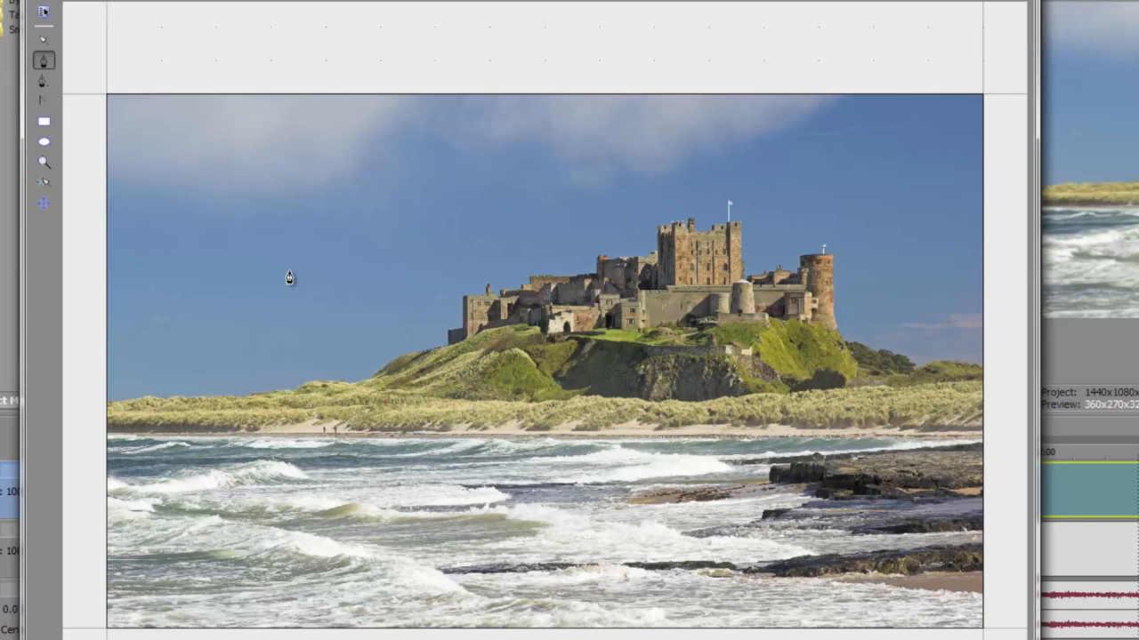
{"action": "left_click", "coordinate": [295, 204]}
{"action": "left_click_drag", "start_coordinate": [295, 203], "coordinate": [394, 201]}
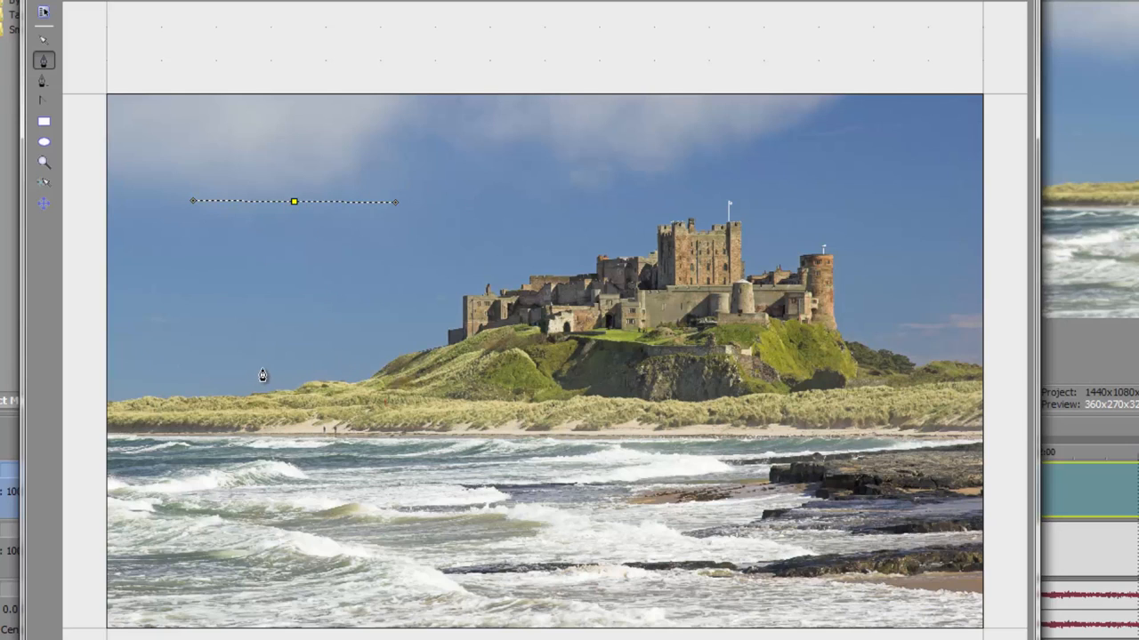
{"action": "left_click_drag", "start_coordinate": [306, 361], "coordinate": [191, 366]}
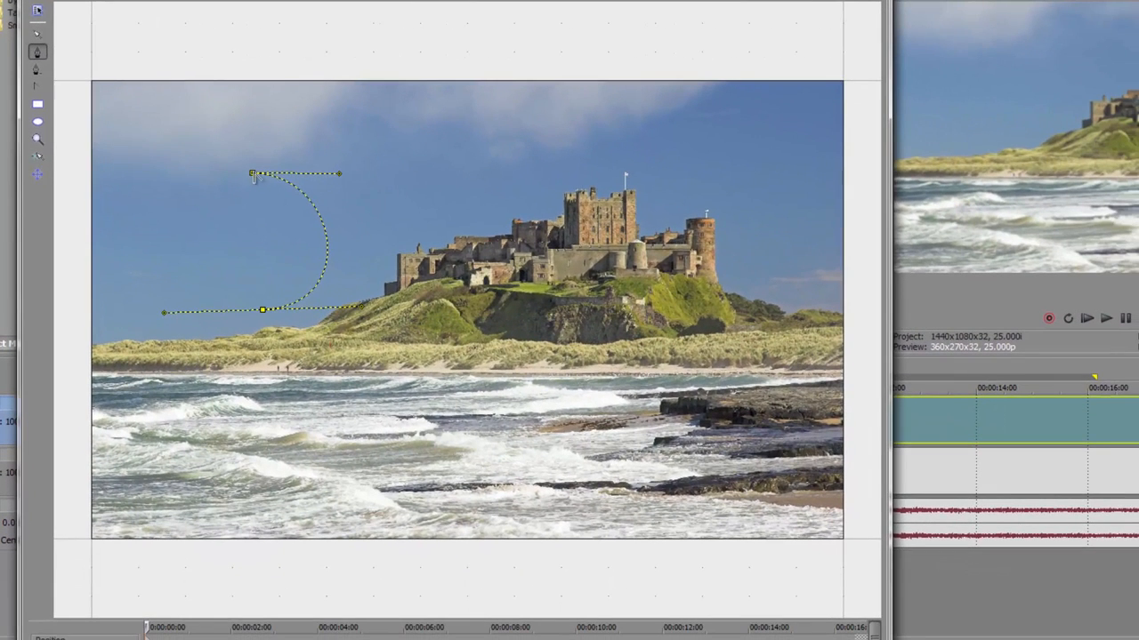
{"action": "left_click", "coordinate": [253, 175]}
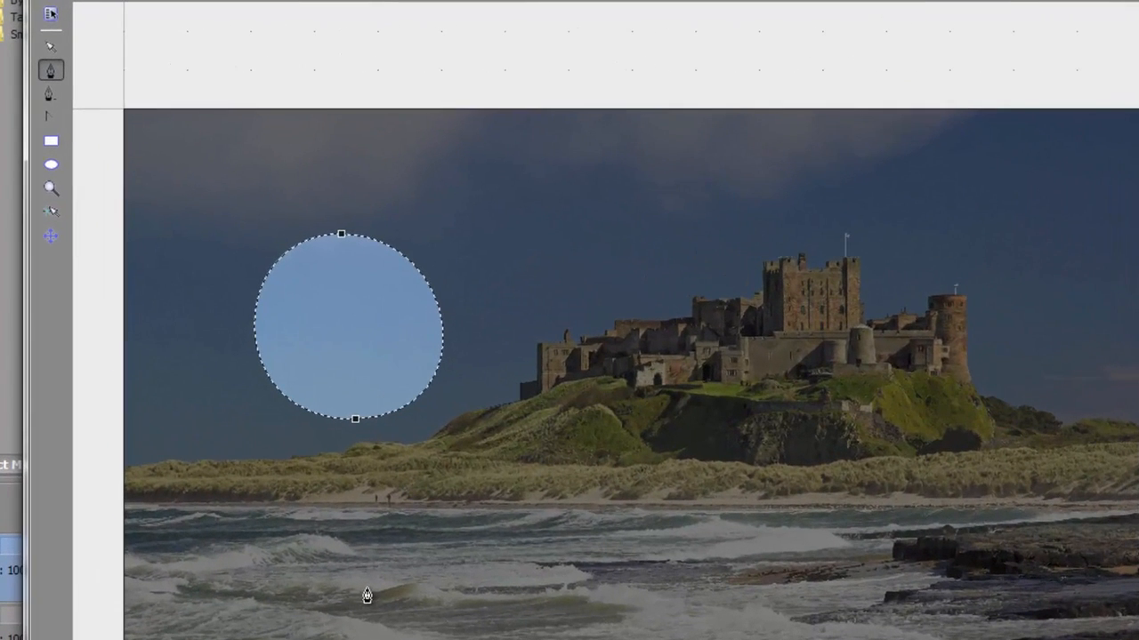
- Toggle the circle's upper anchor between sharp and smooth, and extend its tangents to restore the round shape
{"action": "left_click", "coordinate": [342, 236]}
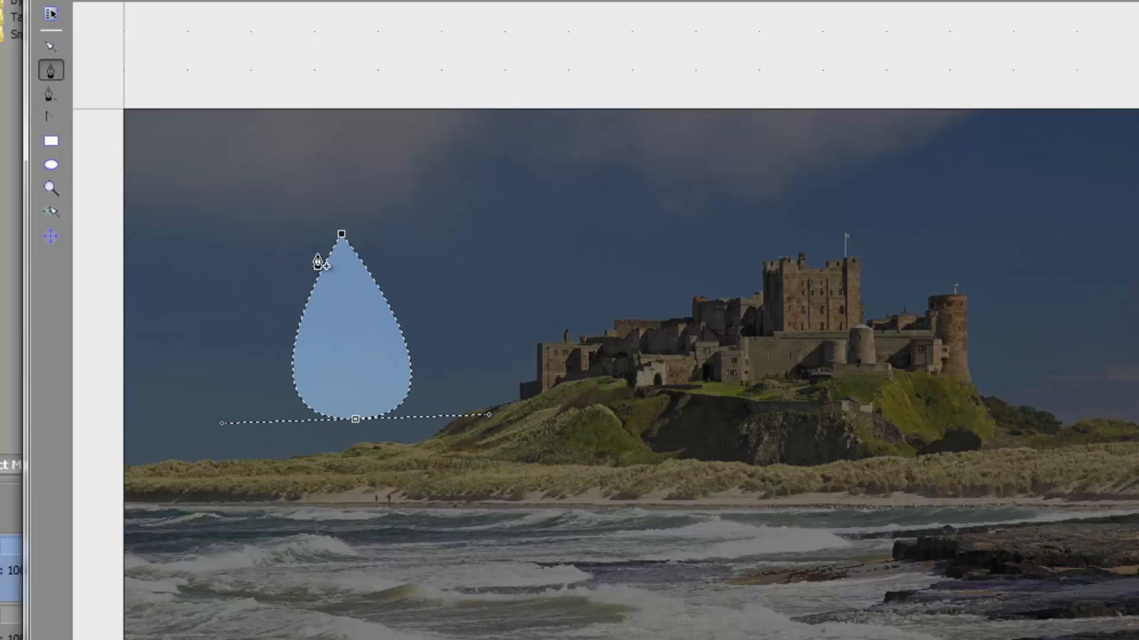
{"action": "left_click", "coordinate": [343, 239]}
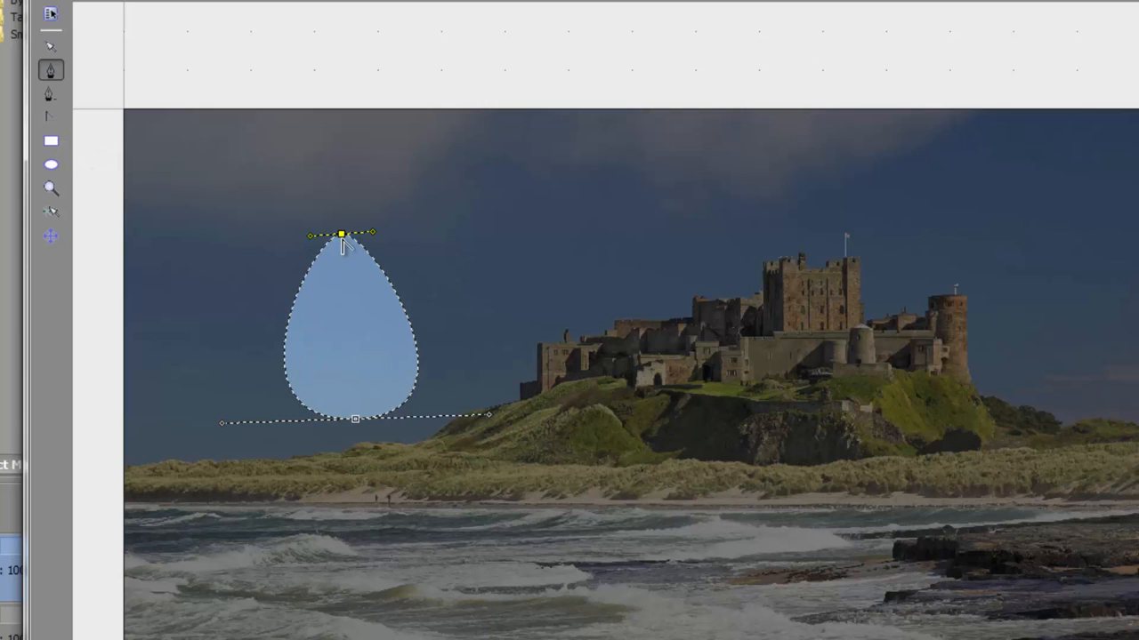
{"action": "left_click", "coordinate": [342, 238]}
{"action": "left_click", "coordinate": [343, 239]}
{"action": "left_click", "coordinate": [342, 237]}
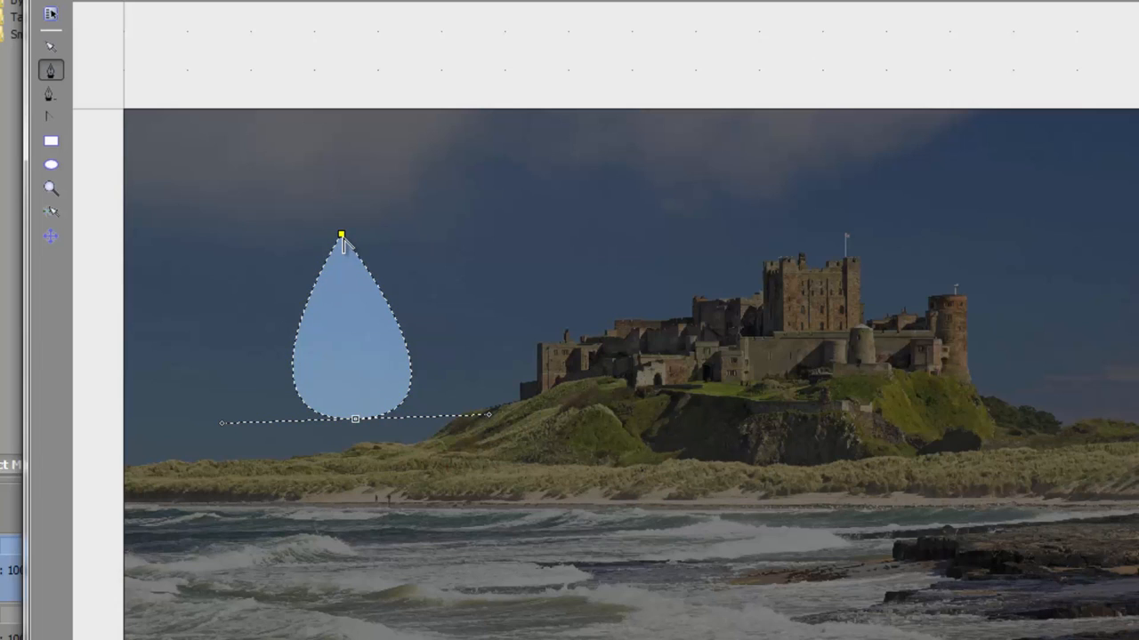
{"action": "left_click", "coordinate": [342, 236]}
{"action": "left_click_drag", "start_coordinate": [373, 234], "coordinate": [500, 233]}
{"action": "left_click_drag", "start_coordinate": [311, 240], "coordinate": [221, 236]}
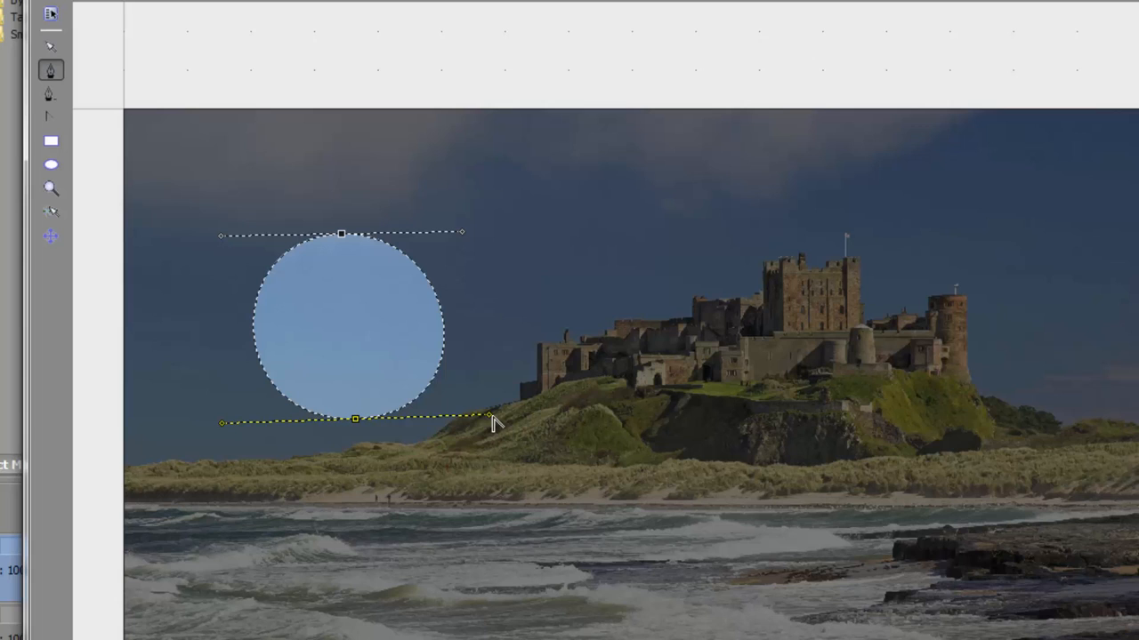
- Reshape the circular mask into a heart by angling each tangent handle of both anchors upward independently
{"action": "left_click_drag", "start_coordinate": [492, 416], "coordinate": [471, 306]}
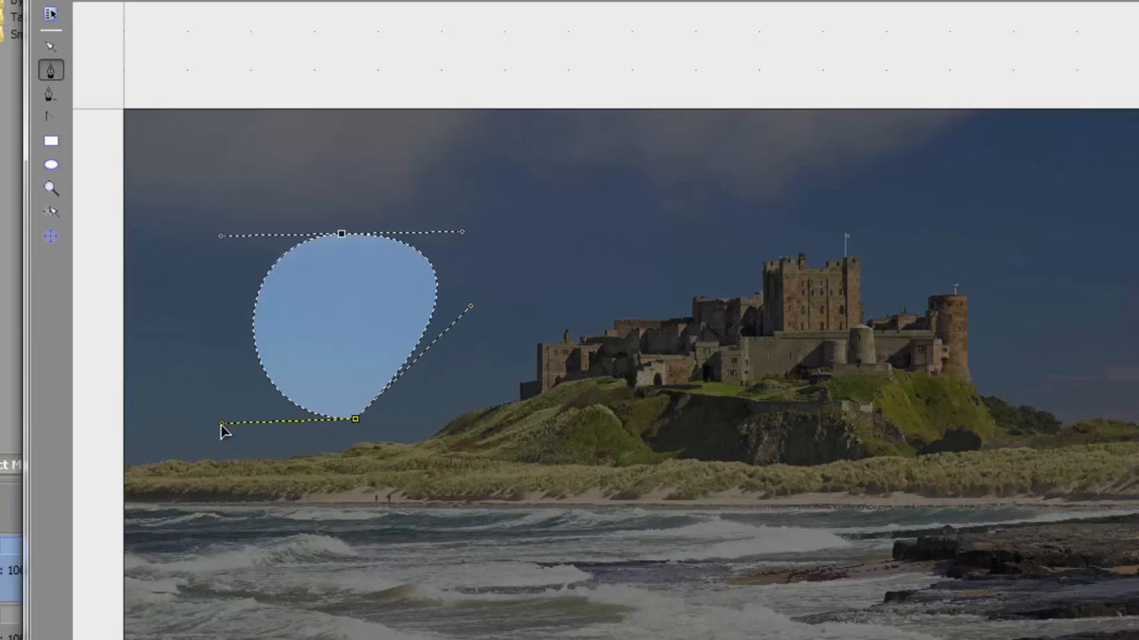
{"action": "mouse_move", "coordinate": [221, 424]}
{"action": "left_mouse_down"}
{"action": "mouse_move", "coordinate": [214, 403]}
{"action": "mouse_move", "coordinate": [212, 425]}
{"action": "left_mouse_up"}
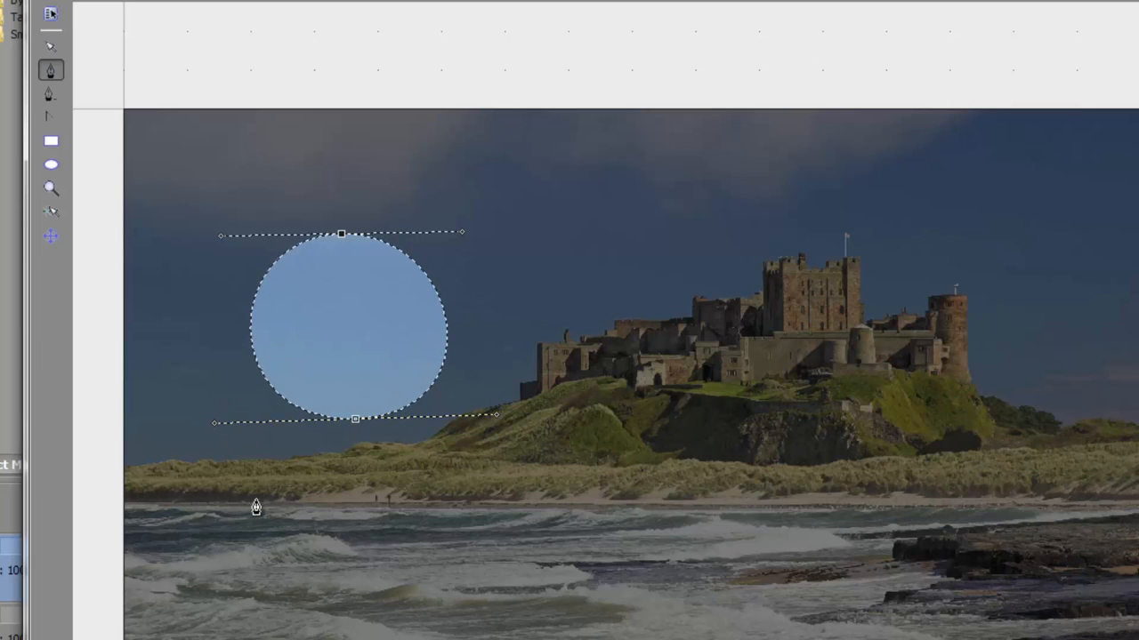
{"action": "left_click_drag", "start_coordinate": [498, 420], "coordinate": [439, 322]}
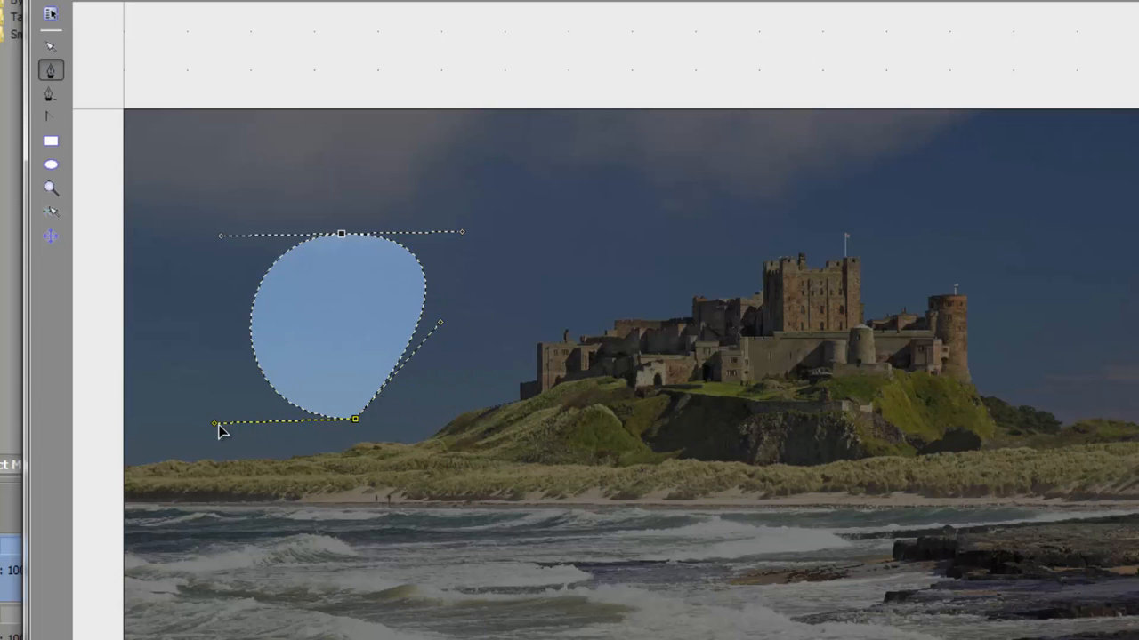
{"action": "key", "text": "ctrl"}
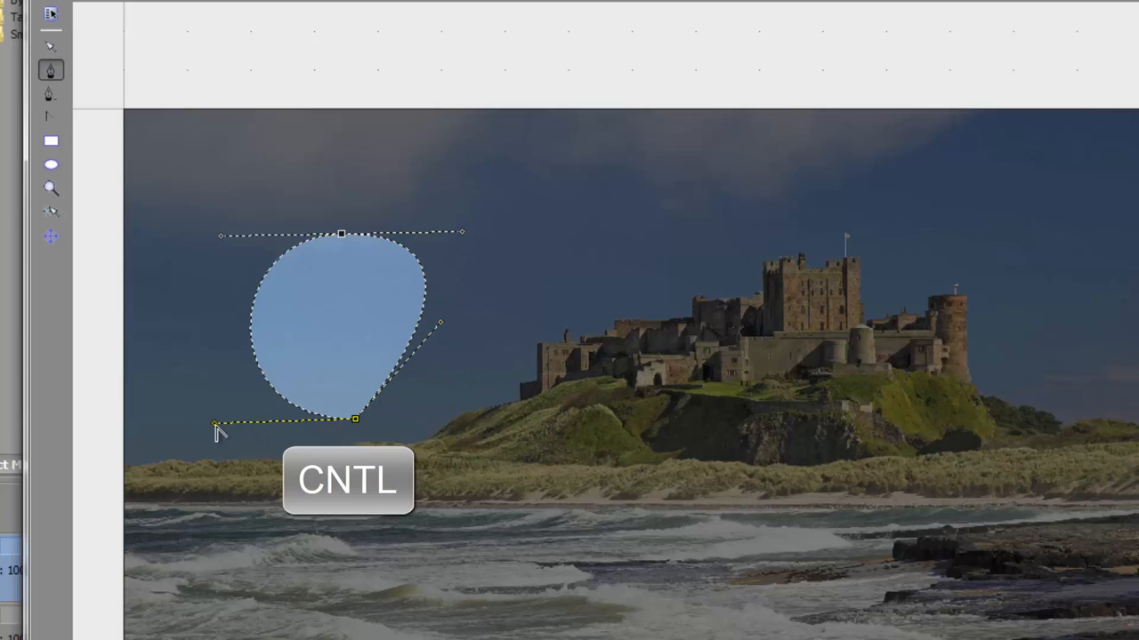
{"action": "left_click_drag", "start_coordinate": [215, 427], "coordinate": [242, 339]}
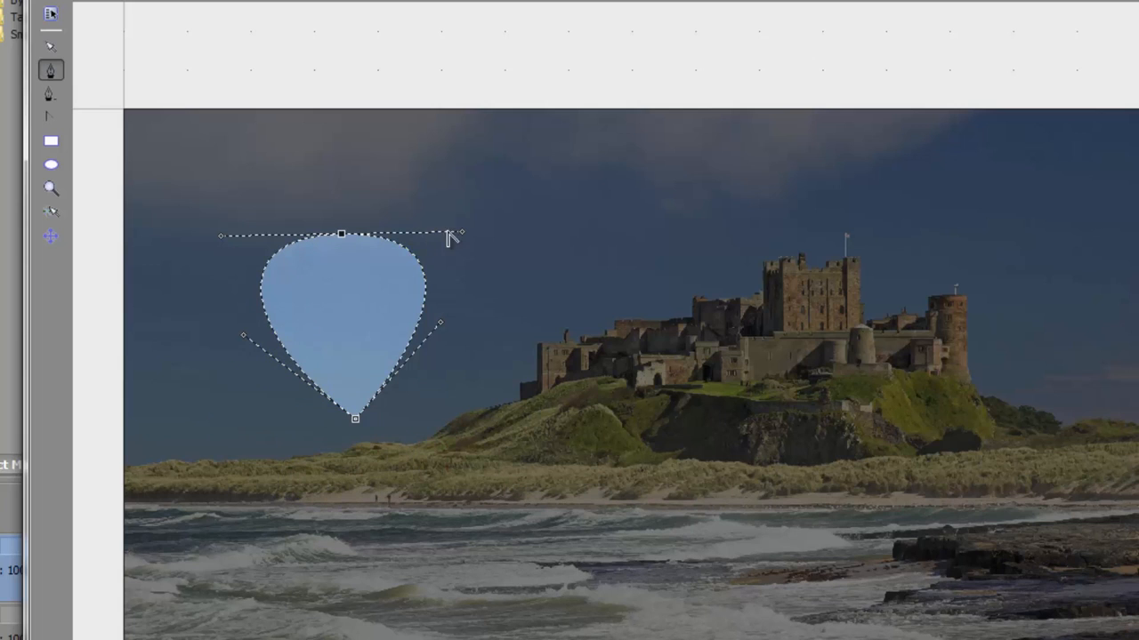
{"action": "left_click_drag", "start_coordinate": [462, 234], "coordinate": [485, 139]}
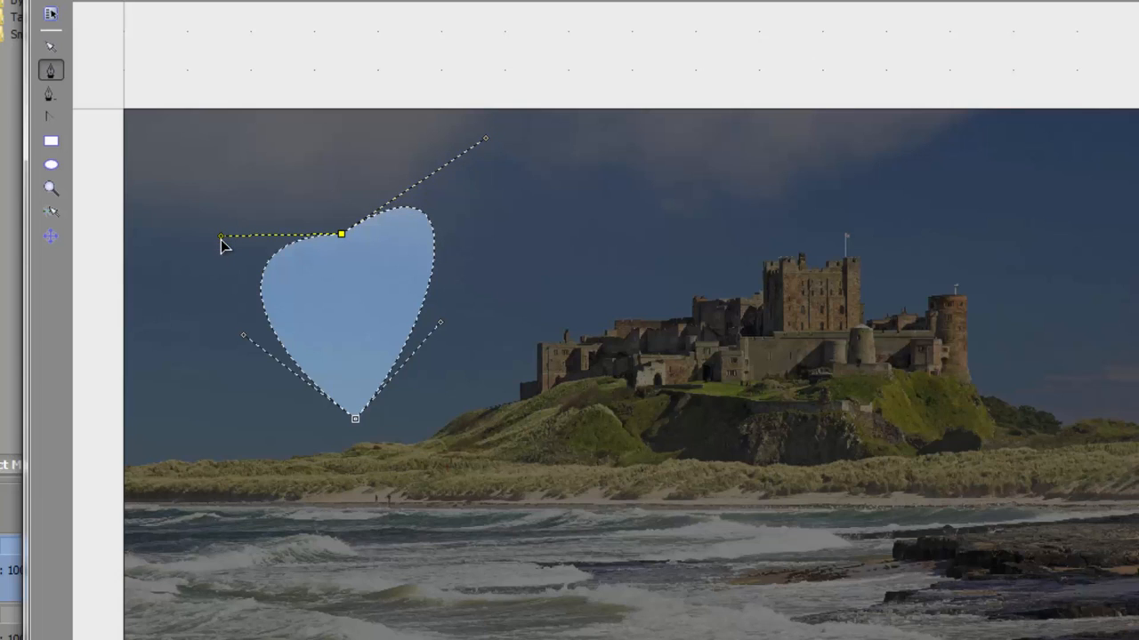
{"action": "left_click_drag", "start_coordinate": [221, 239], "coordinate": [199, 151]}
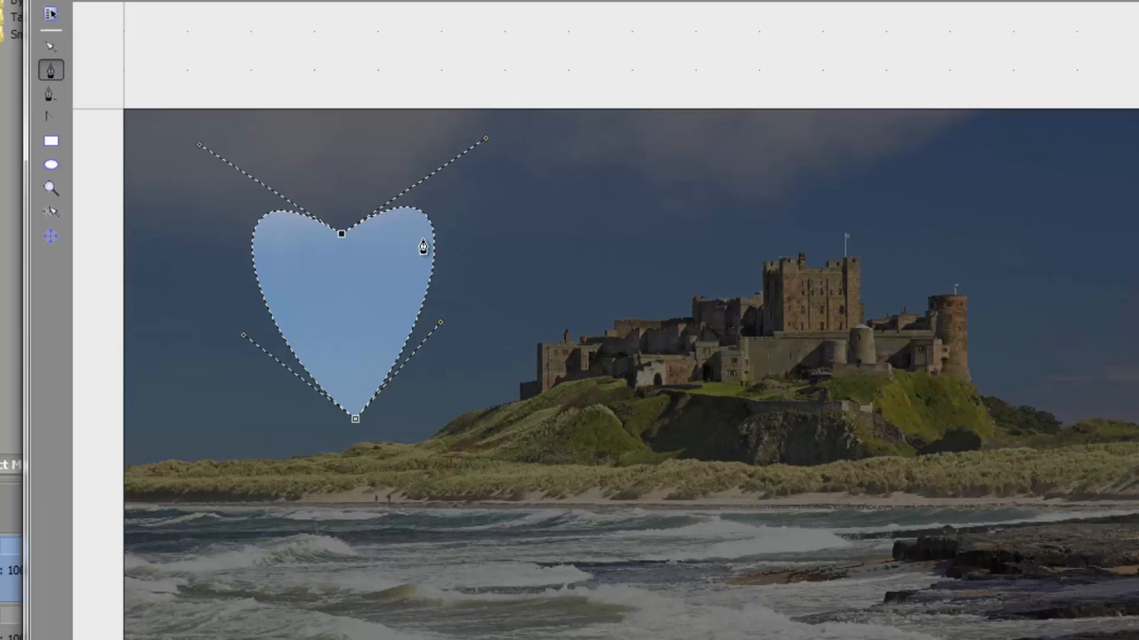
- Add an anchor on the heart's castle-facing edge and stretch it toward the castle with a longer upper tangent
{"action": "left_click", "coordinate": [426, 294]}
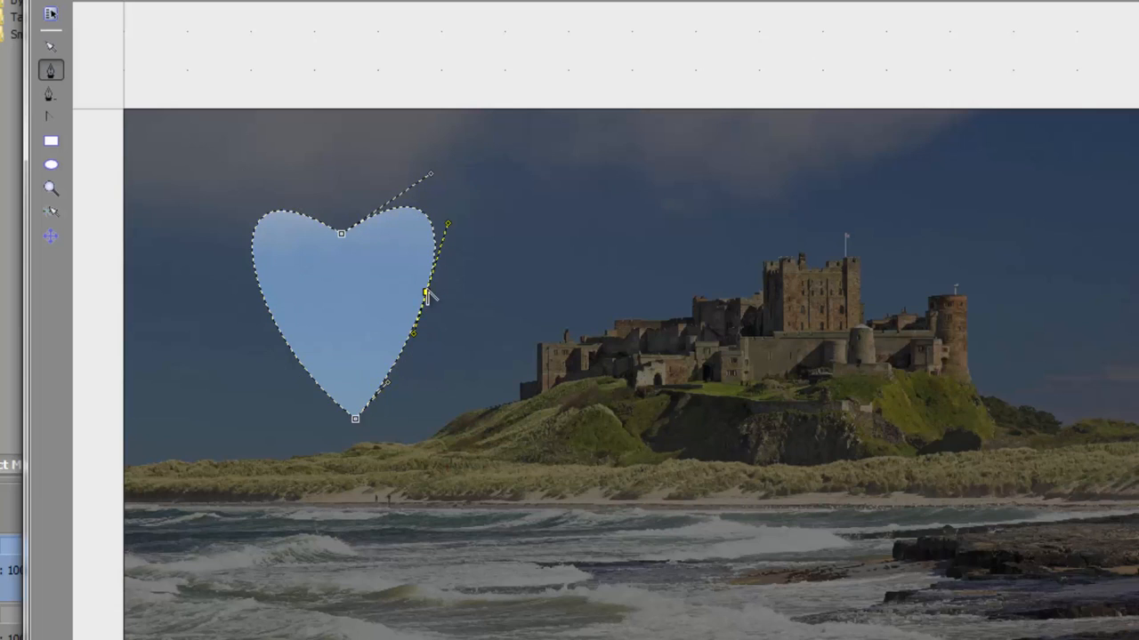
{"action": "left_click_drag", "start_coordinate": [427, 297], "coordinate": [422, 327]}
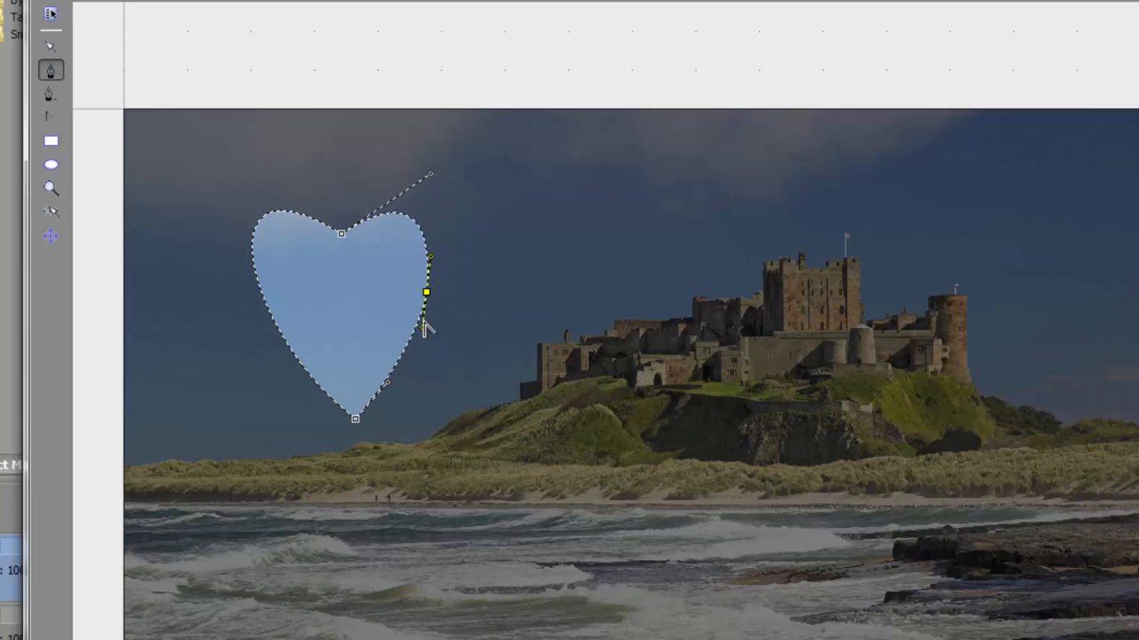
{"action": "left_click", "coordinate": [50, 47]}
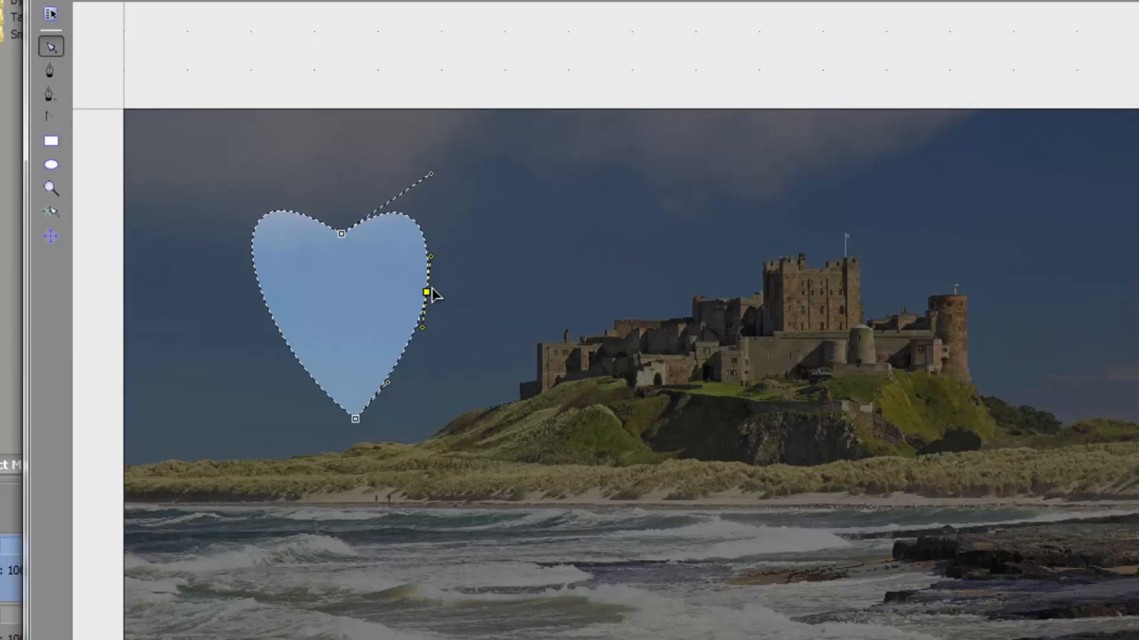
{"action": "left_click_drag", "start_coordinate": [427, 295], "coordinate": [609, 283]}
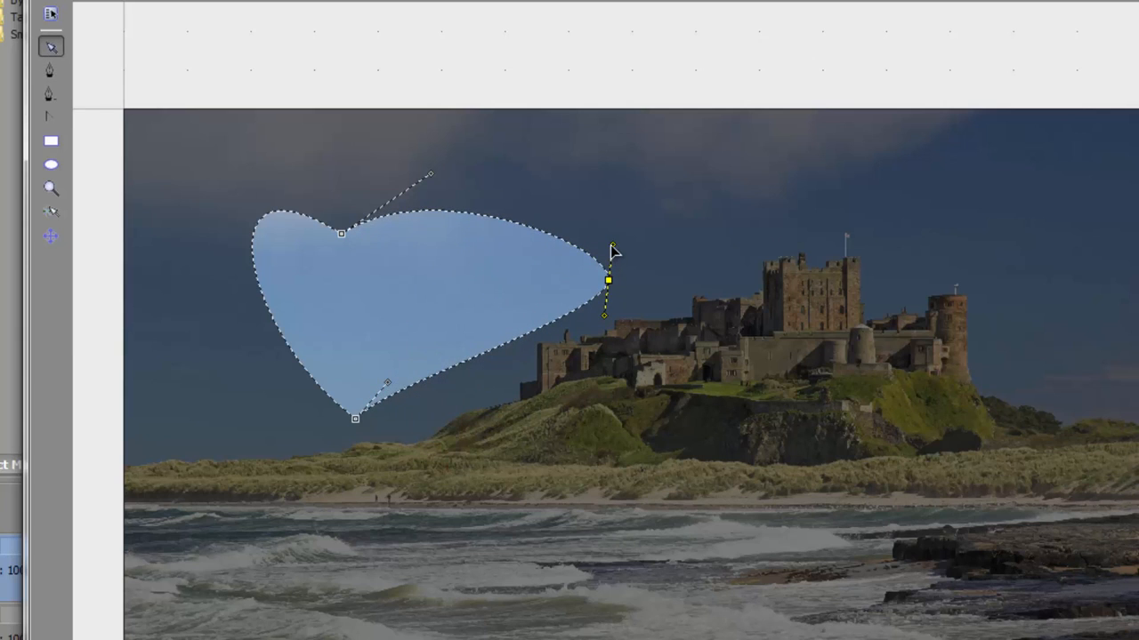
{"action": "left_click_drag", "start_coordinate": [612, 246], "coordinate": [612, 175]}
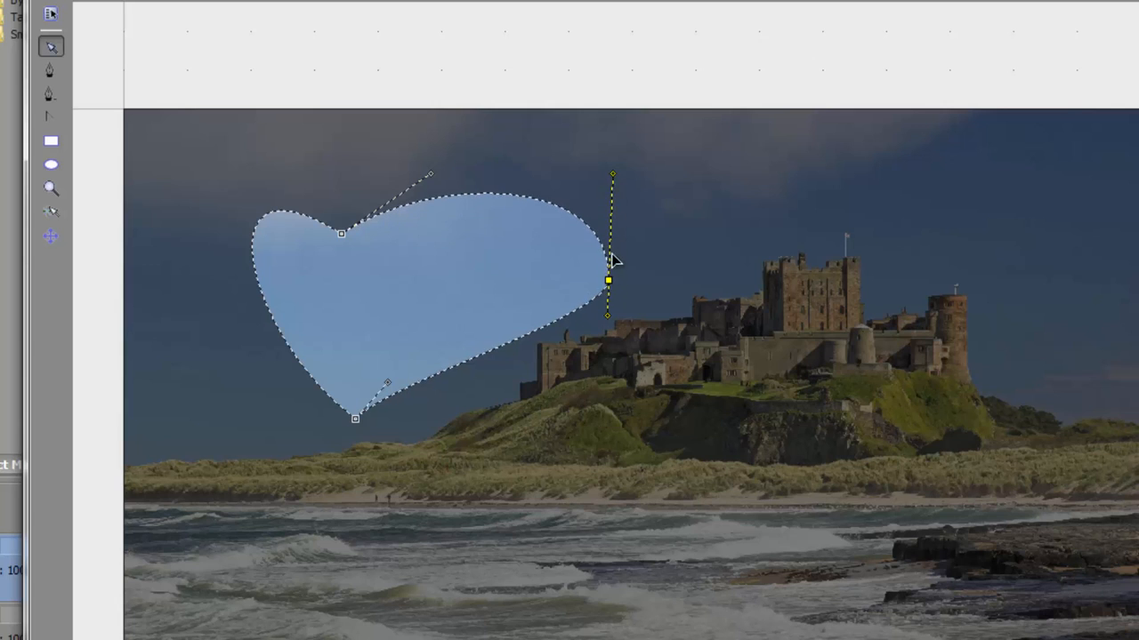
- Lengthen the lower tangent of the heart's castle-facing anchor, and delete that anchor from the mask
{"action": "left_click_drag", "start_coordinate": [607, 322], "coordinate": [606, 380]}
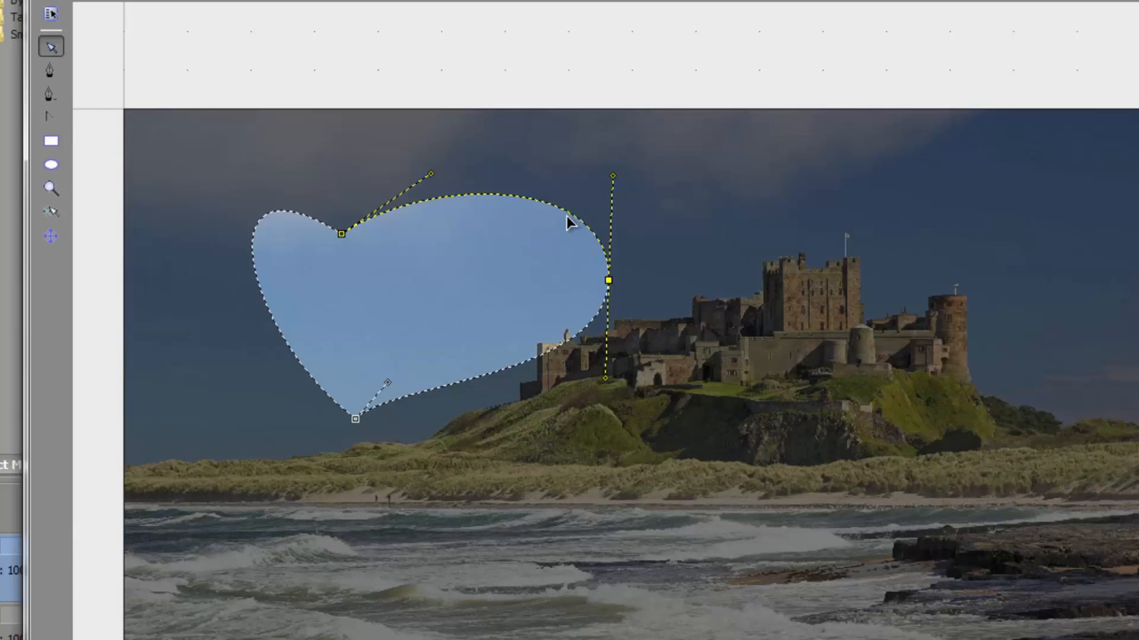
{"action": "left_click", "coordinate": [51, 94]}
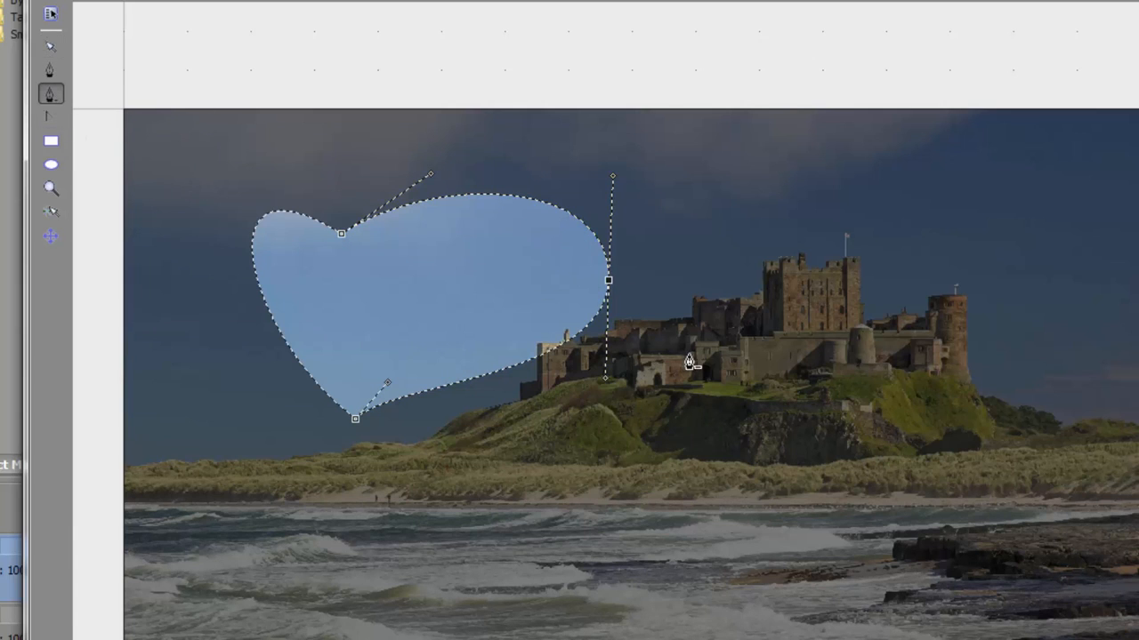
{"action": "left_click", "coordinate": [611, 285]}
{"action": "left_click", "coordinate": [611, 283]}
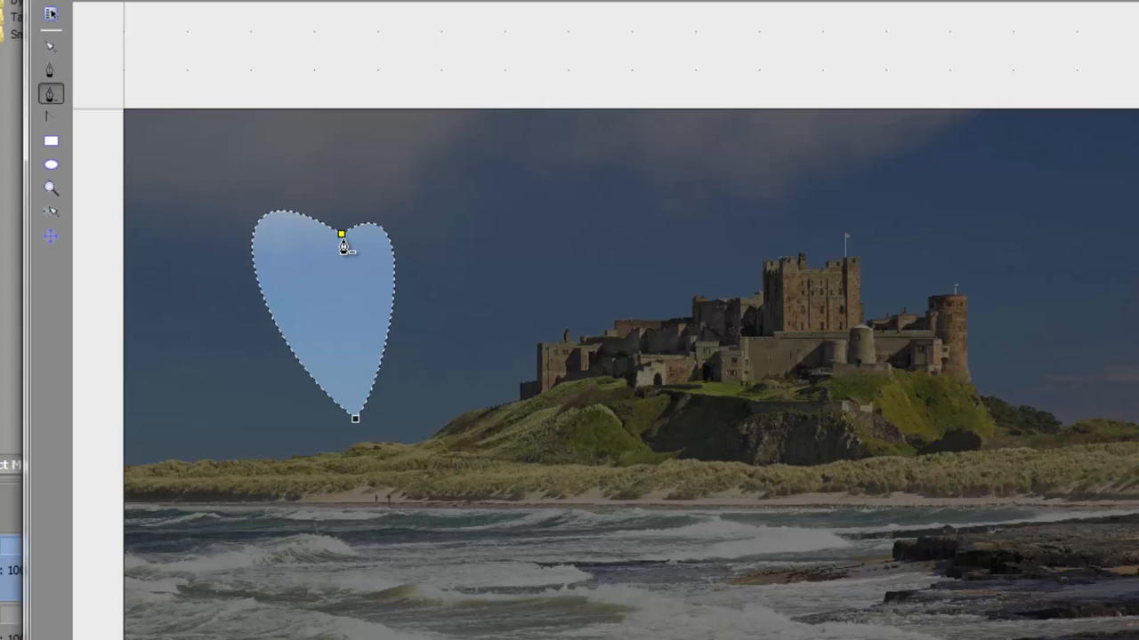
- Convert the heart's upper and lower anchors to sharp corners, and pull new angled tangents from the upper one to re-form the lobes
{"action": "key", "text": "d"}
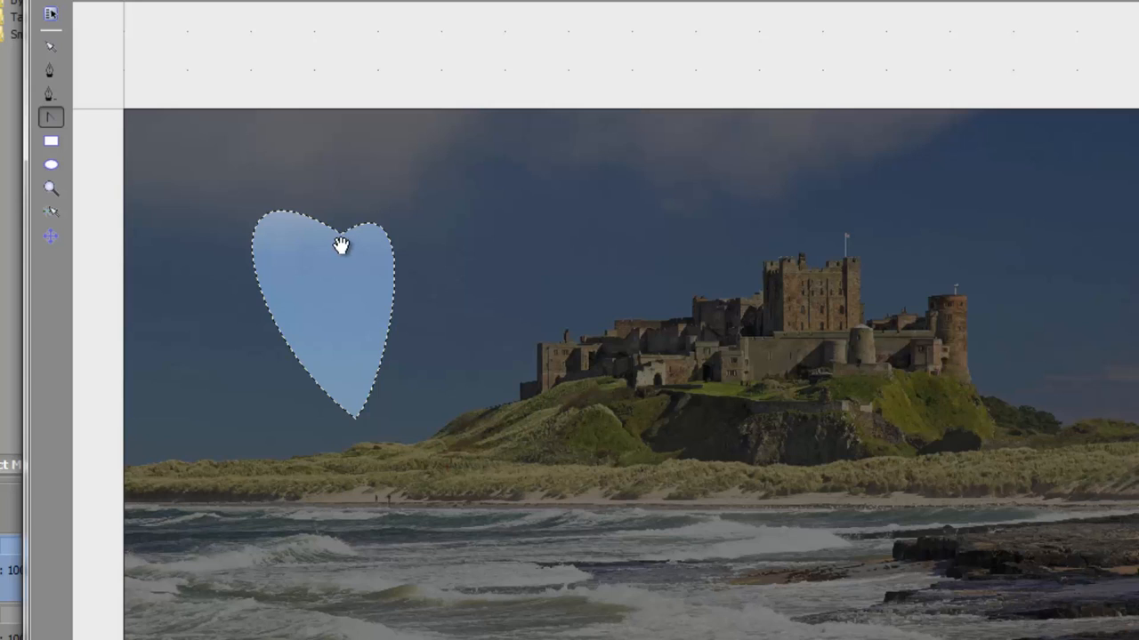
{"action": "left_click", "coordinate": [340, 236]}
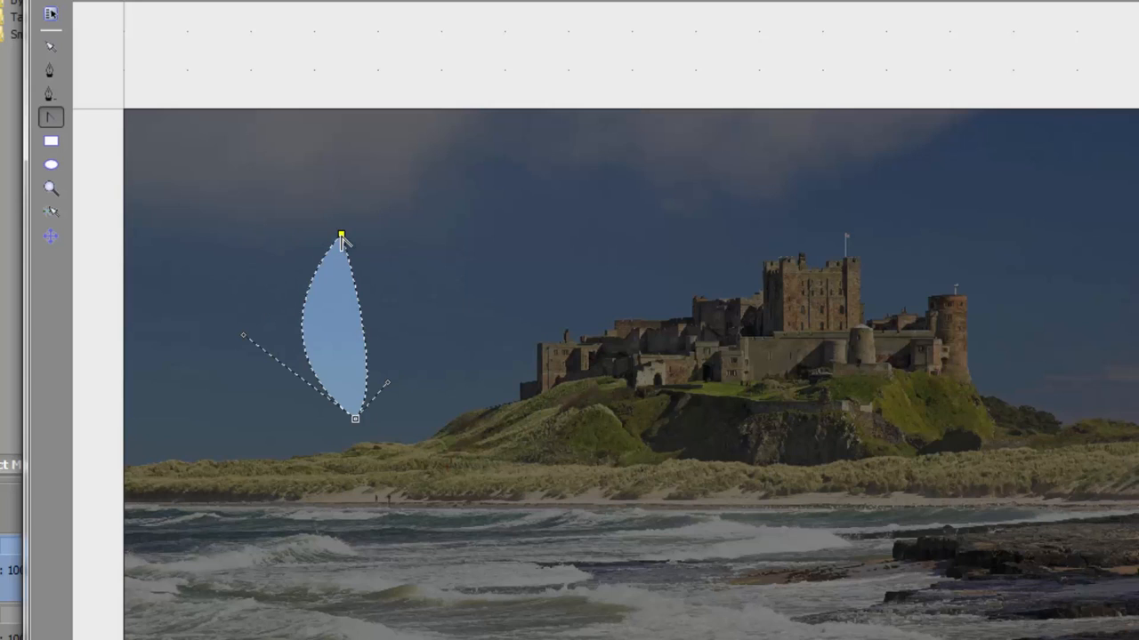
{"action": "left_click_drag", "start_coordinate": [342, 238], "coordinate": [428, 189]}
{"action": "left_click_drag", "start_coordinate": [309, 236], "coordinate": [271, 173]}
{"action": "left_click", "coordinate": [355, 418]}
- Add an anchor on each side edge of the mask, and pull one outward into the sky and the other to the castle
{"action": "left_click_drag", "start_coordinate": [374, 349], "coordinate": [374, 405]}
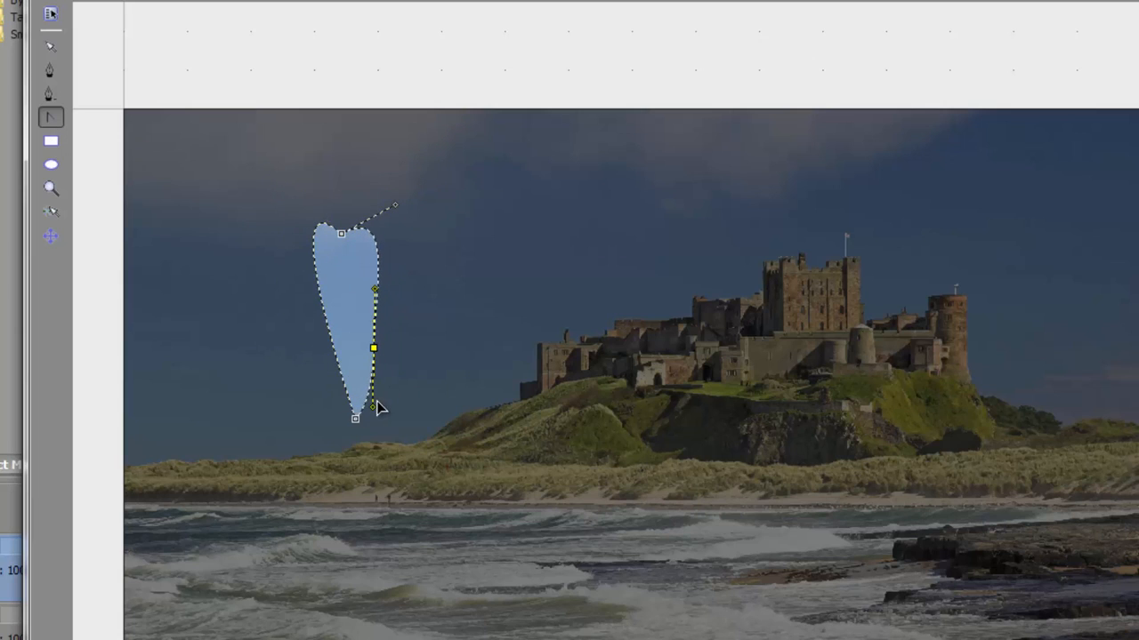
{"action": "left_click_drag", "start_coordinate": [327, 368], "coordinate": [161, 393]}
{"action": "left_click", "coordinate": [48, 49]}
{"action": "left_click_drag", "start_coordinate": [374, 348], "coordinate": [555, 336]}
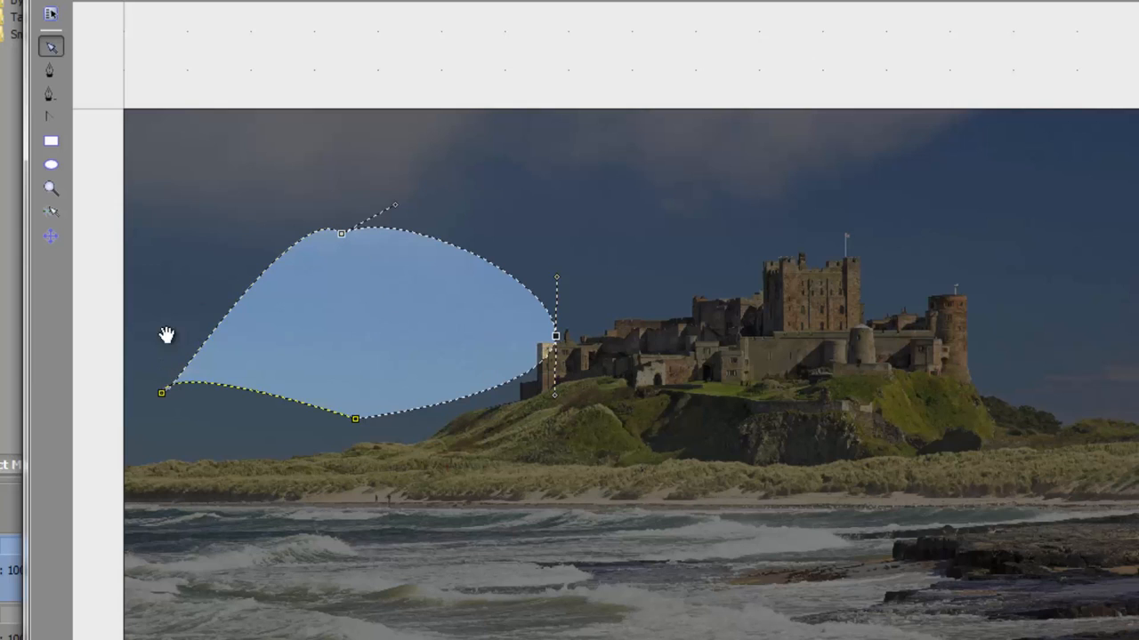
- Delete the outermost sky-side anchor, and convert the castle-side and upper anchors to sharp corners and the lower anchor to smooth
{"action": "left_click", "coordinate": [49, 94]}
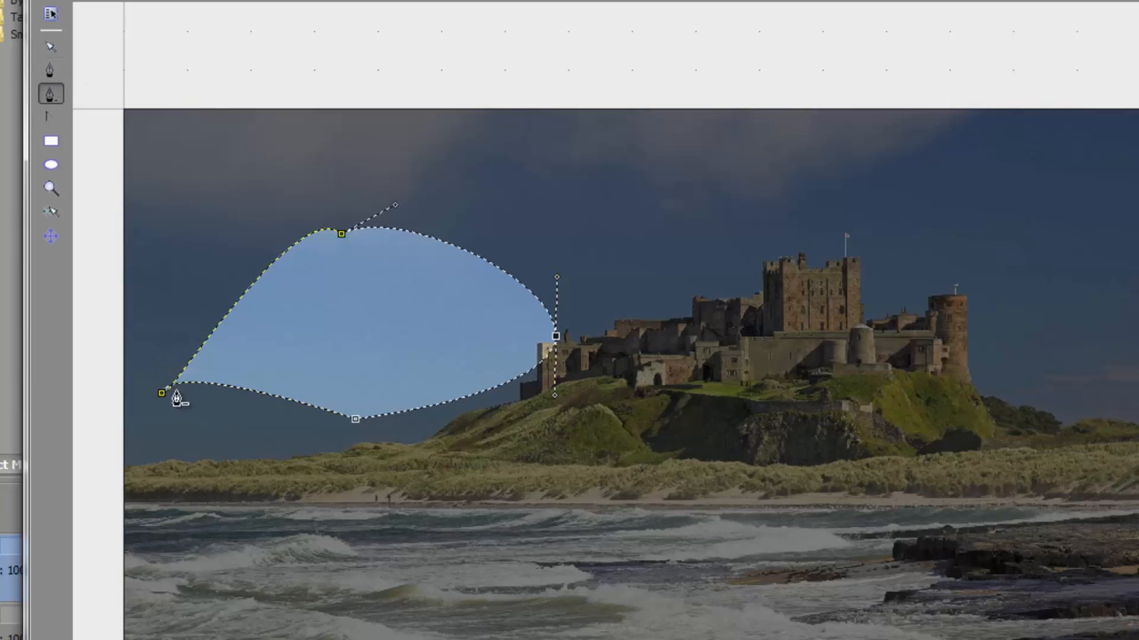
{"action": "left_click", "coordinate": [161, 393]}
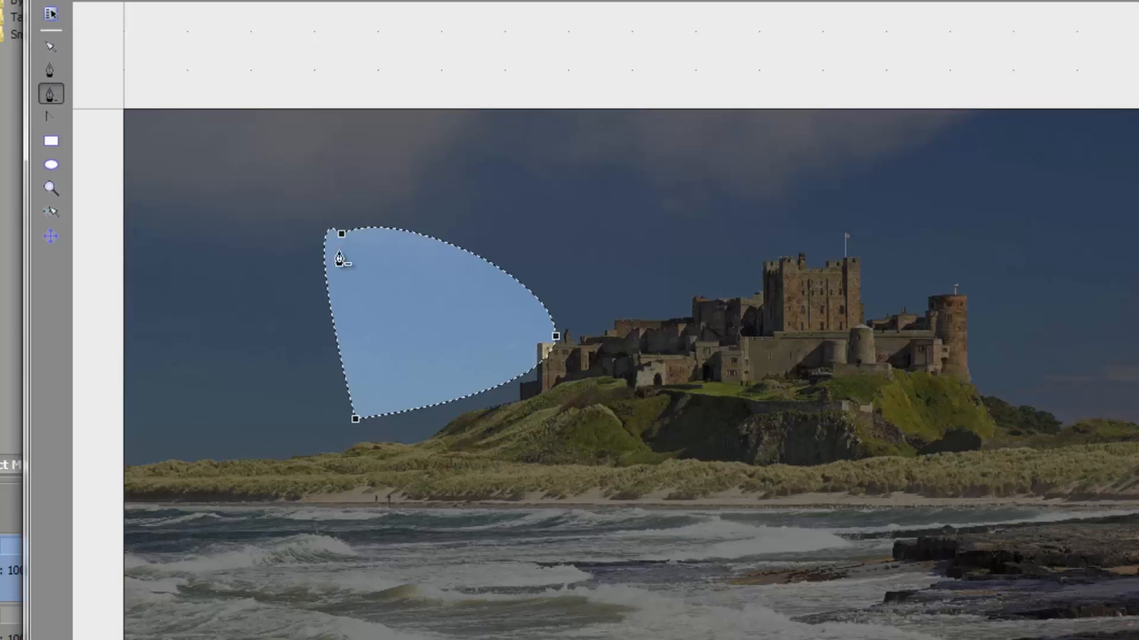
{"action": "left_click", "coordinate": [49, 117]}
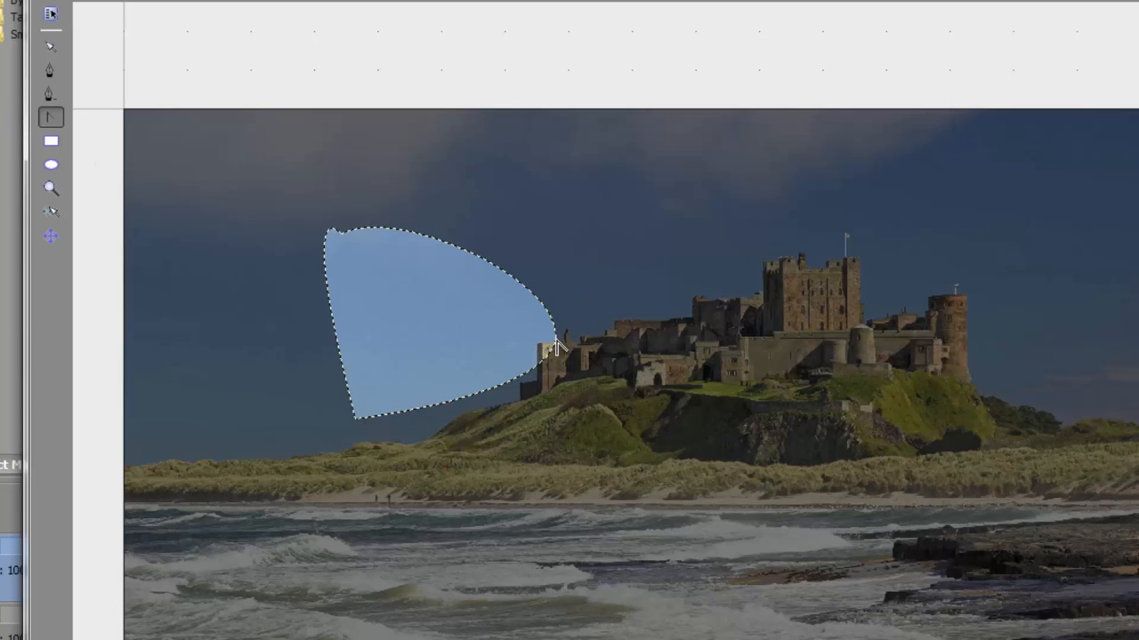
{"action": "left_click", "coordinate": [556, 336]}
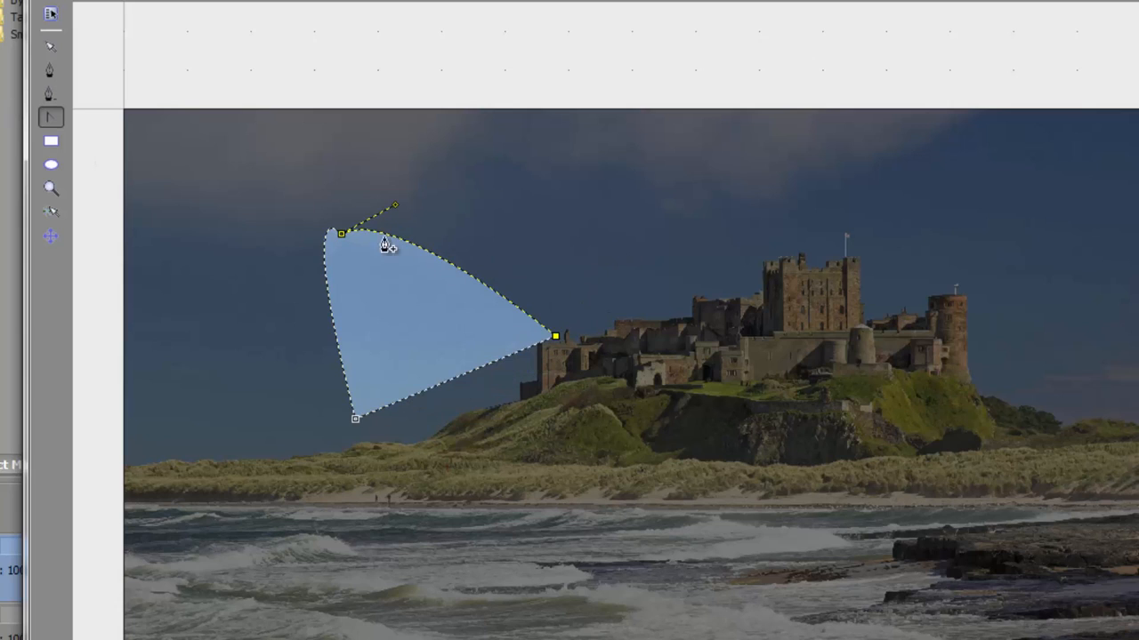
{"action": "left_click", "coordinate": [343, 234]}
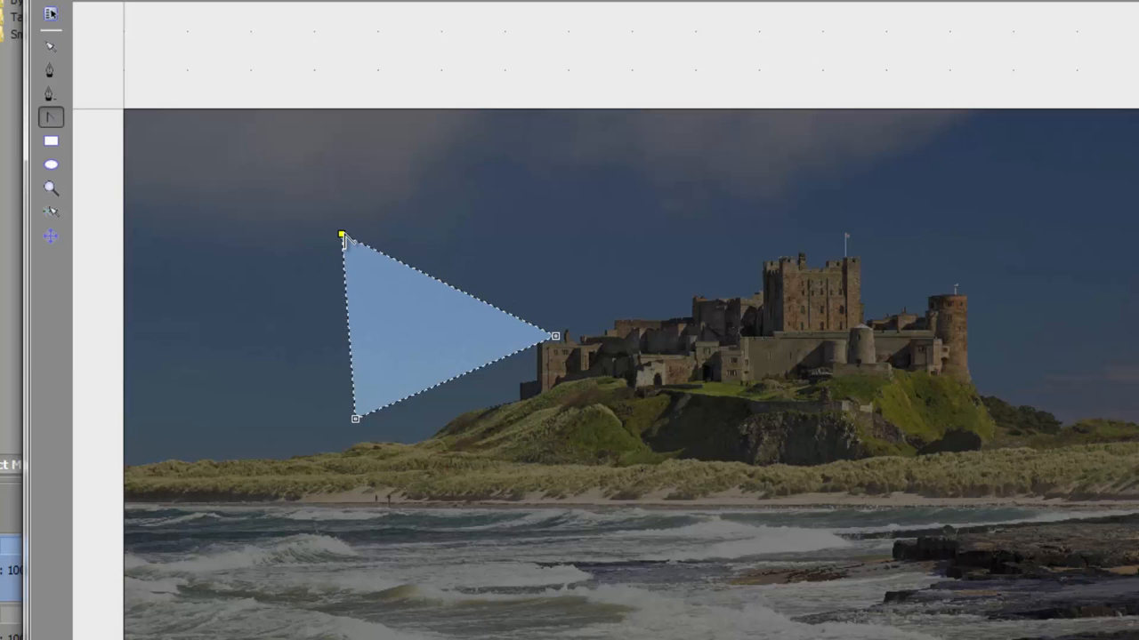
{"action": "left_click", "coordinate": [355, 419]}
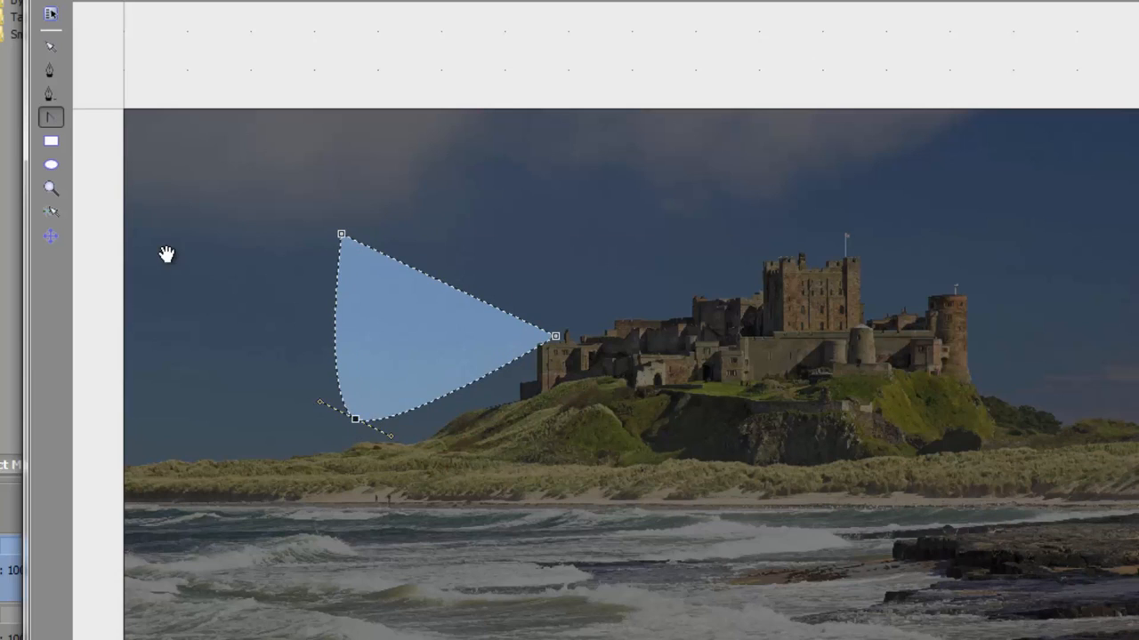
- Reshape the mask by bending its path segments directly, bulging the curves around the castle and curving the sky-side edge inward
{"action": "left_click_drag", "start_coordinate": [555, 338], "coordinate": [639, 410]}
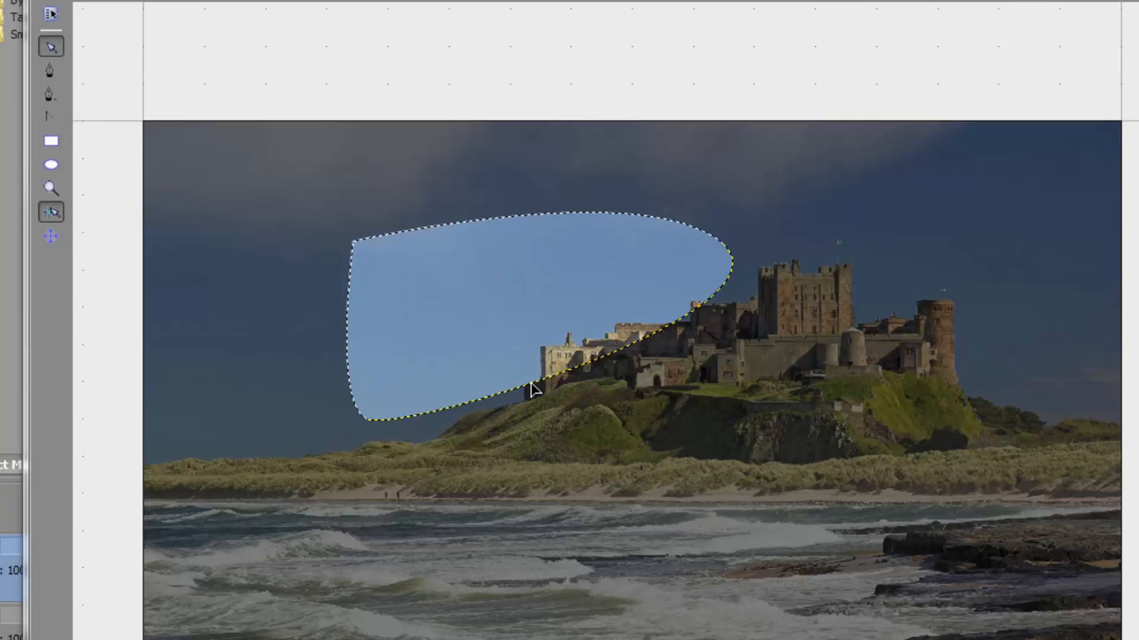
{"action": "left_click", "coordinate": [572, 384]}
{"action": "left_click_drag", "start_coordinate": [578, 368], "coordinate": [670, 490]}
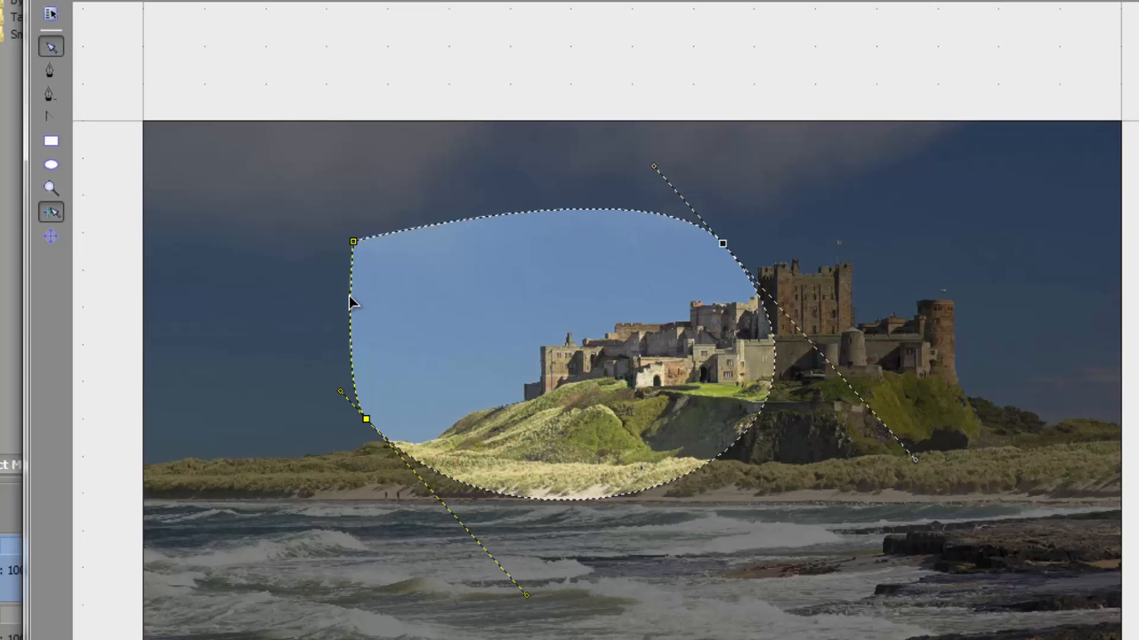
{"action": "mouse_move", "coordinate": [350, 297]}
{"action": "left_mouse_down"}
{"action": "mouse_move", "coordinate": [210, 305]}
{"action": "mouse_move", "coordinate": [475, 315]}
{"action": "mouse_move", "coordinate": [350, 318]}
{"action": "left_mouse_up"}
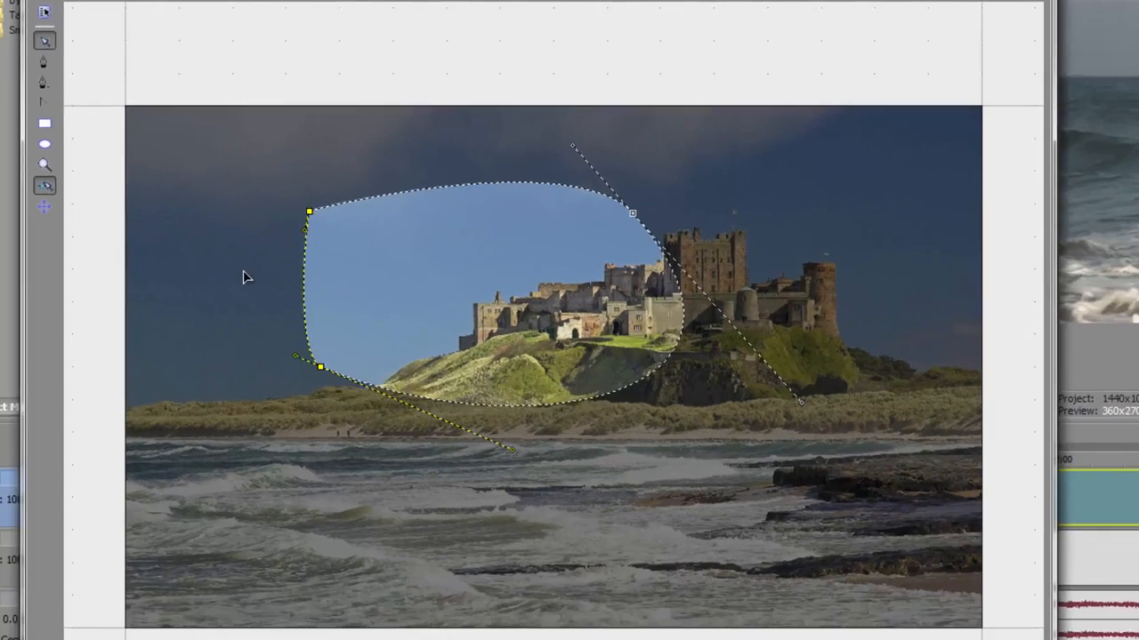
{"action": "left_click_drag", "start_coordinate": [247, 277], "coordinate": [368, 284]}
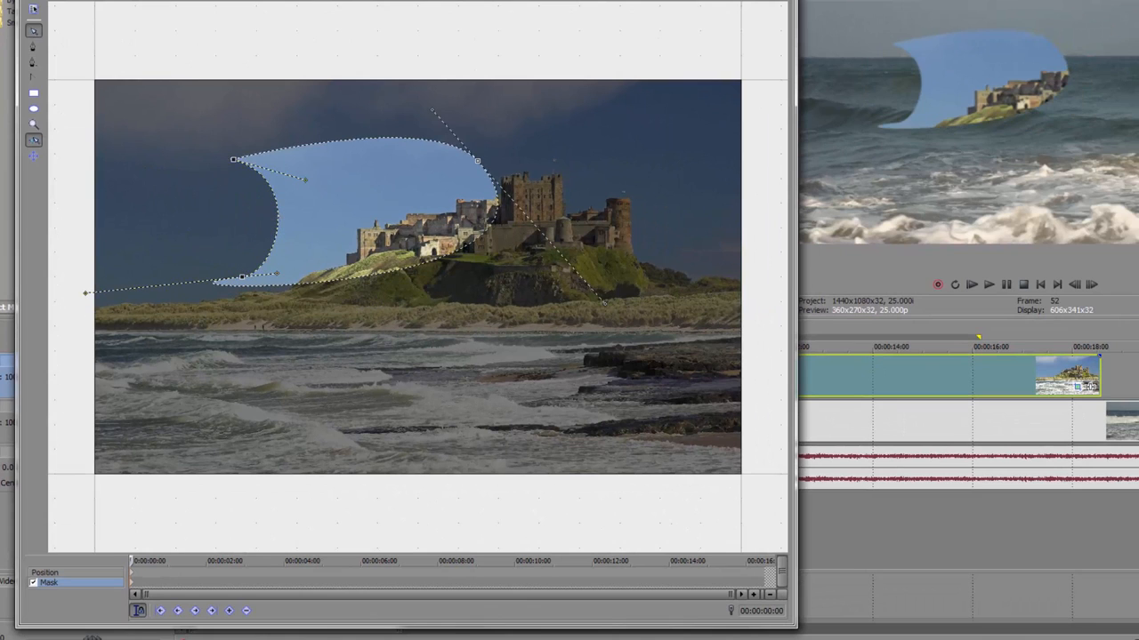
- Keyframe the mask at 00:00:06:09 with its sky-side edge bulging outward, and return to the start of the mask timeline
{"action": "left_click_drag", "start_coordinate": [156, 560], "coordinate": [374, 561]}
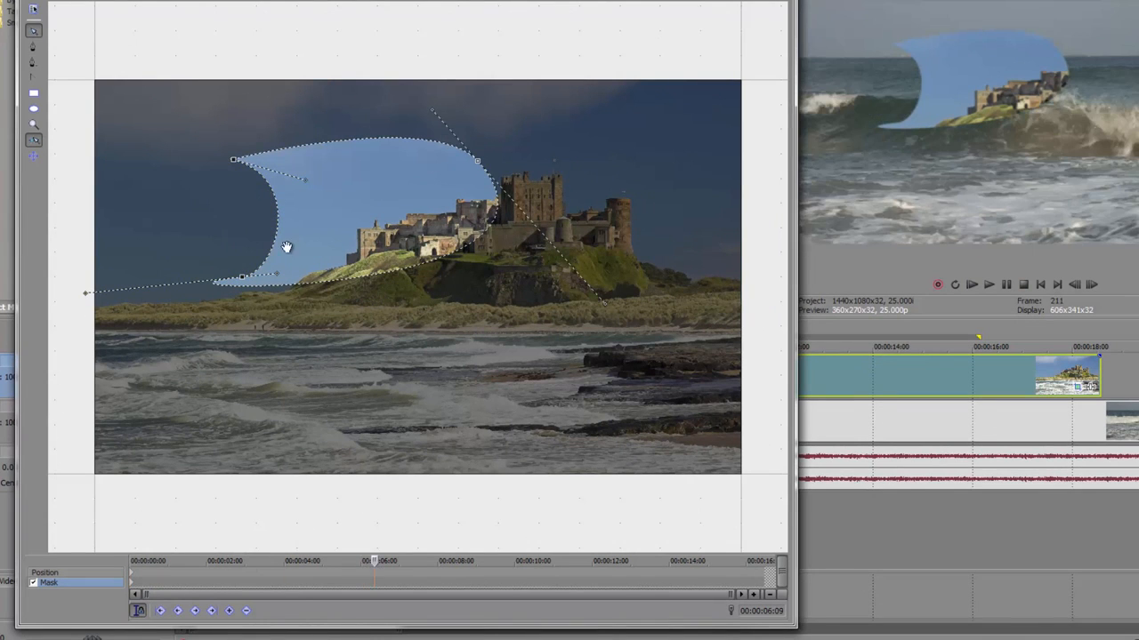
{"action": "left_click_drag", "start_coordinate": [278, 223], "coordinate": [128, 219]}
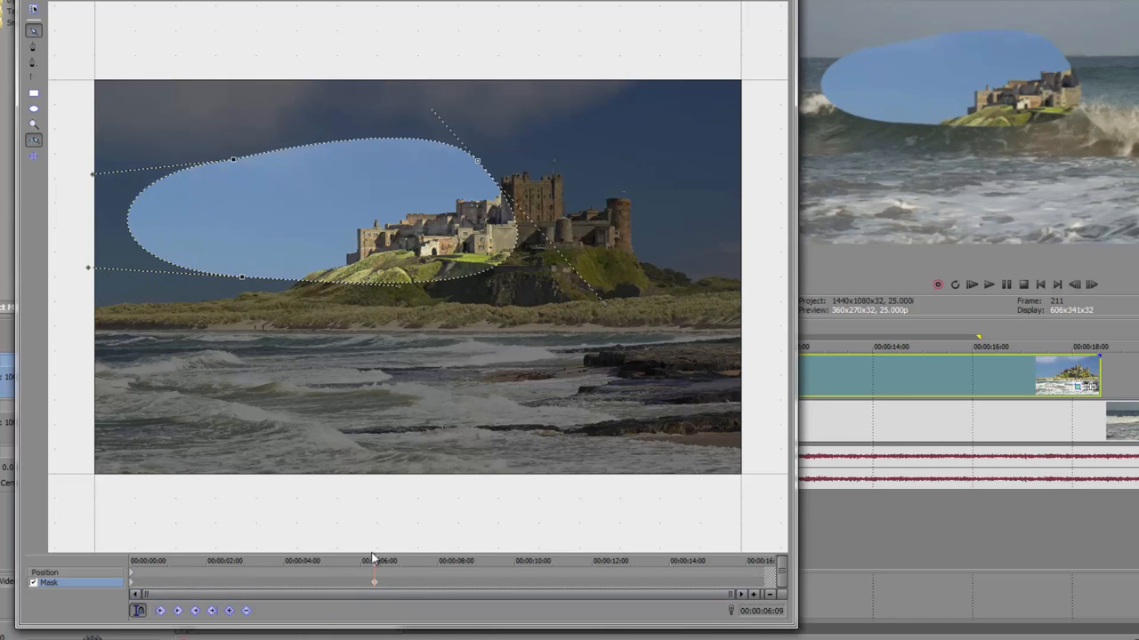
{"action": "left_click_drag", "start_coordinate": [374, 561], "coordinate": [125, 578]}
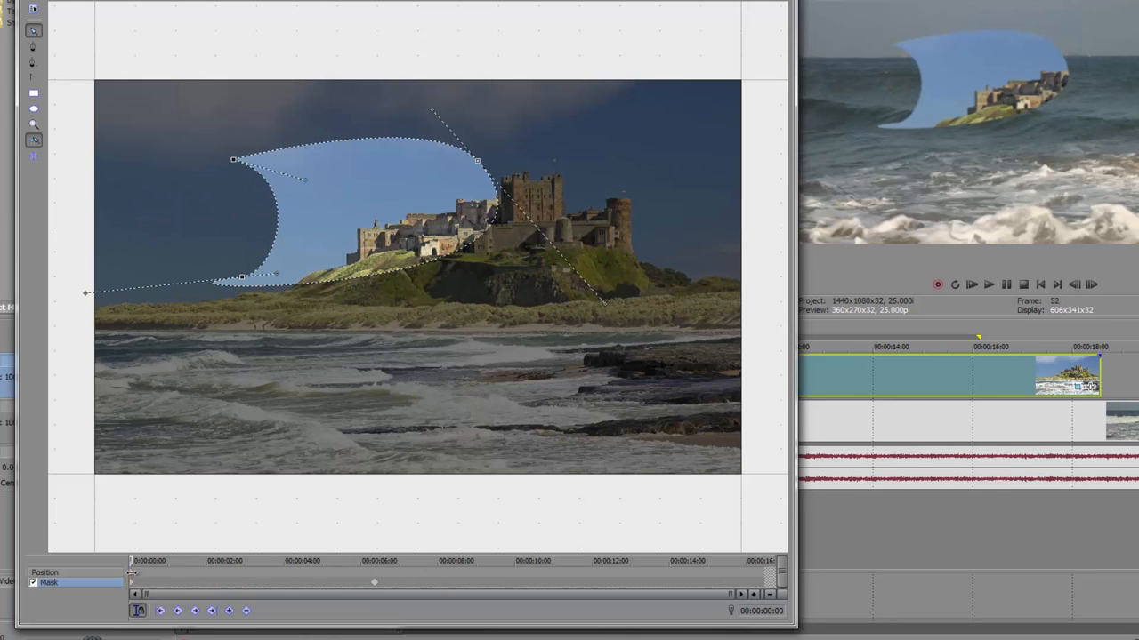
{"action": "left_click", "coordinate": [297, 272]}
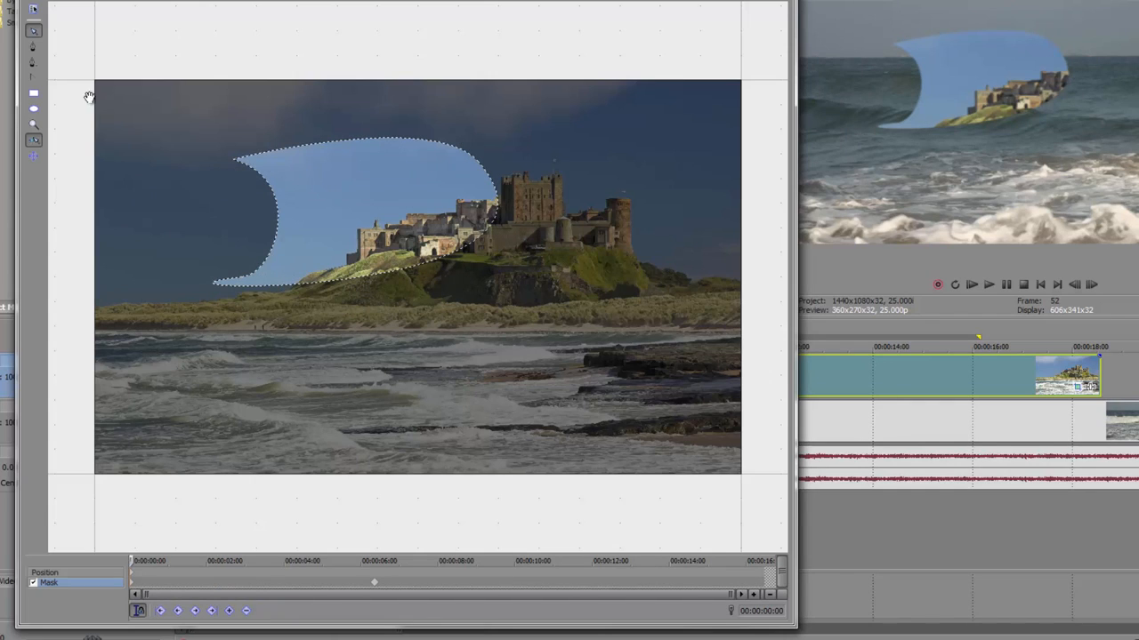